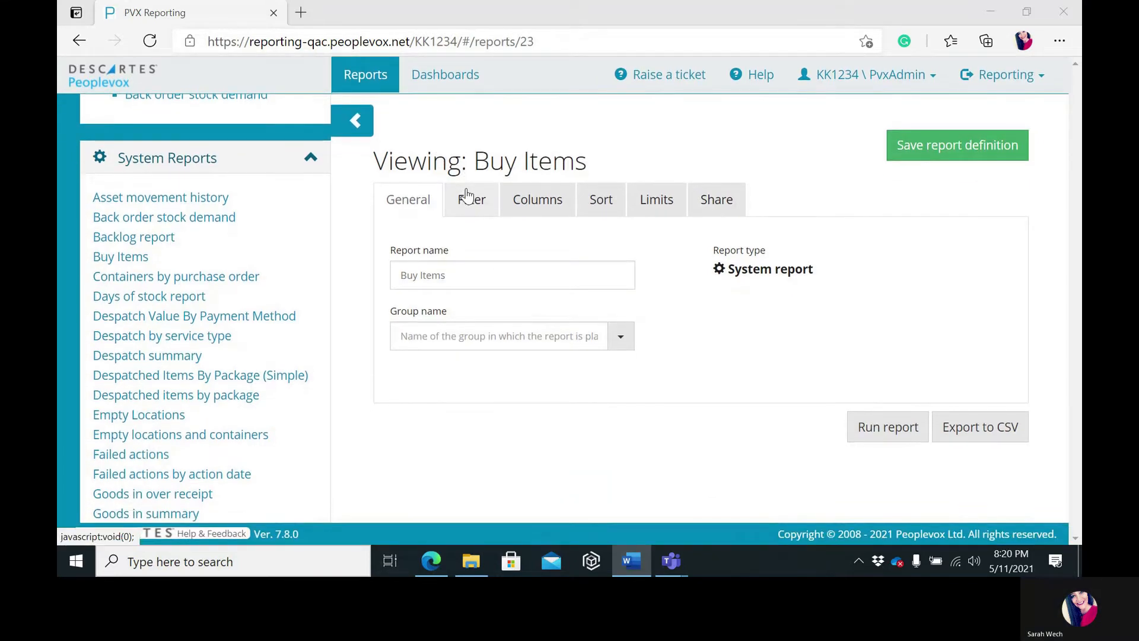
left_click(1042, 79)
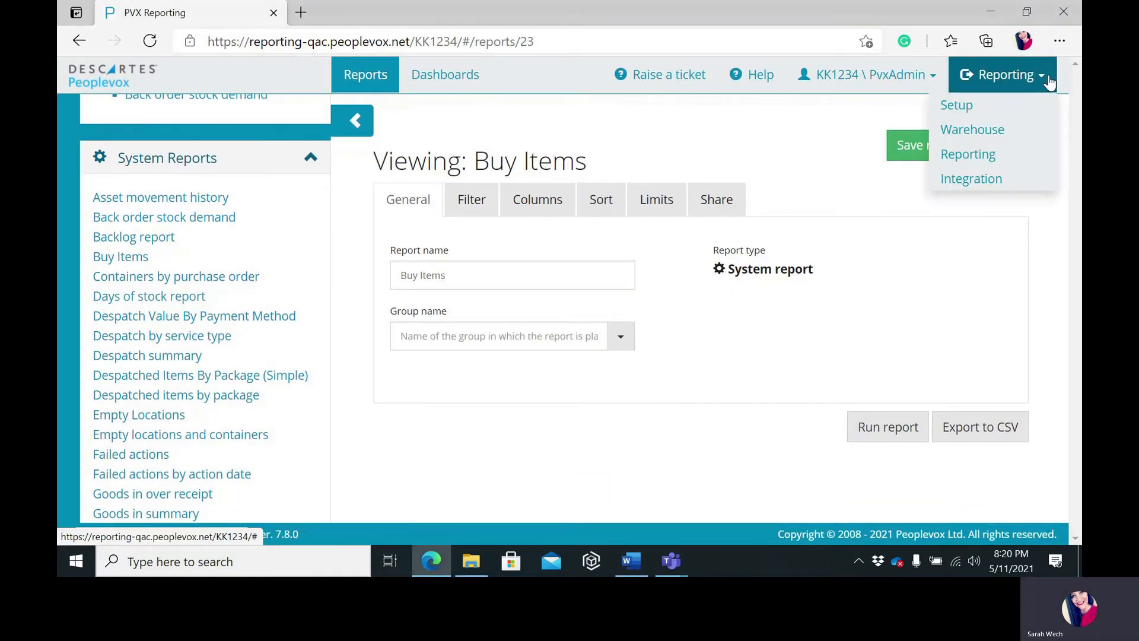
left_click(1048, 81)
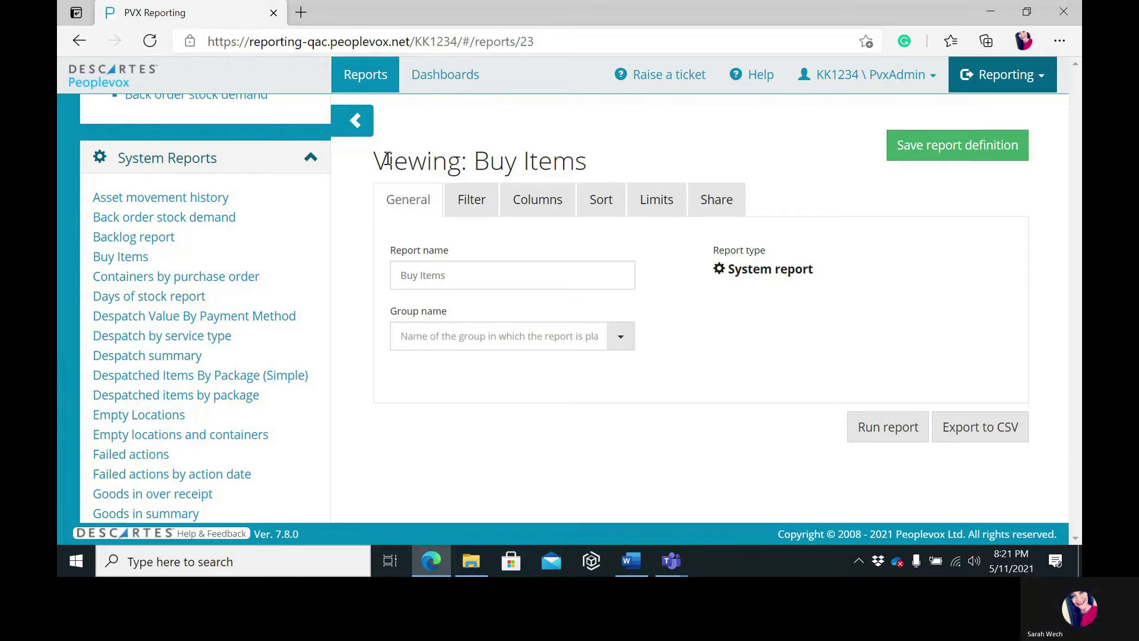
Run the Buy Items system report and look over its results and the list of available reports.
left_click(888, 422)
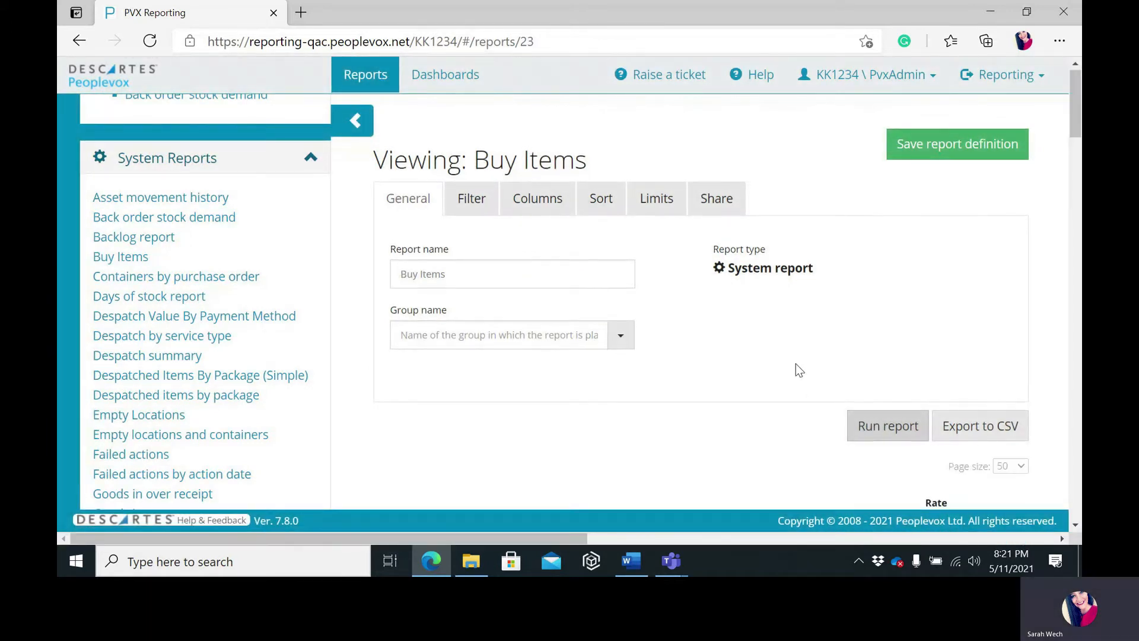
scroll(796, 365, "down", 5)
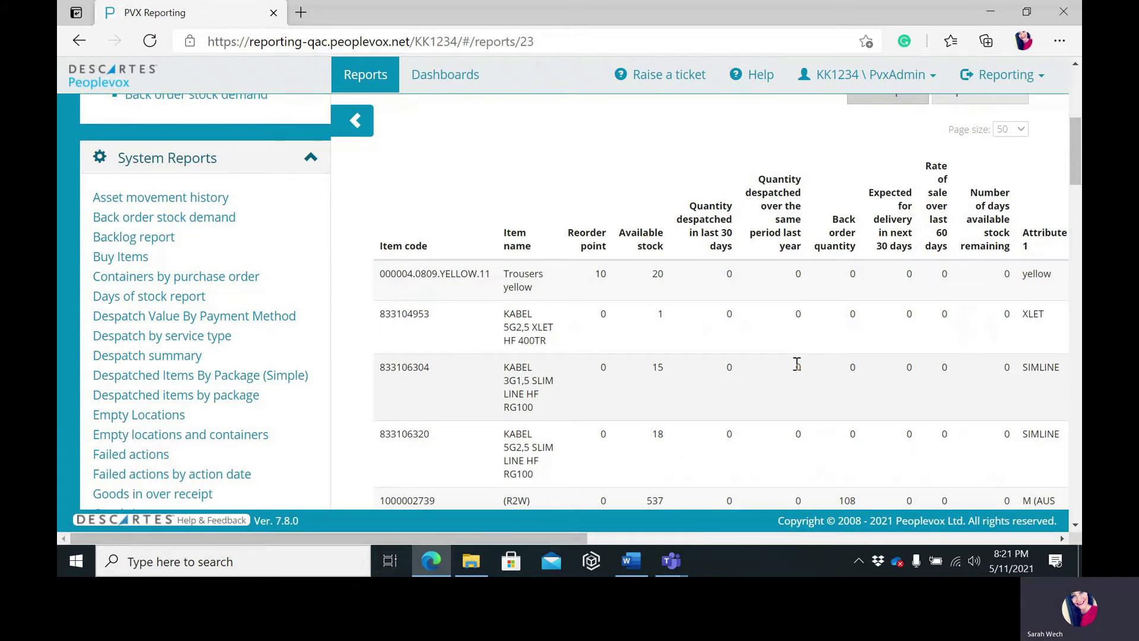
scroll(715, 181, "up", 3)
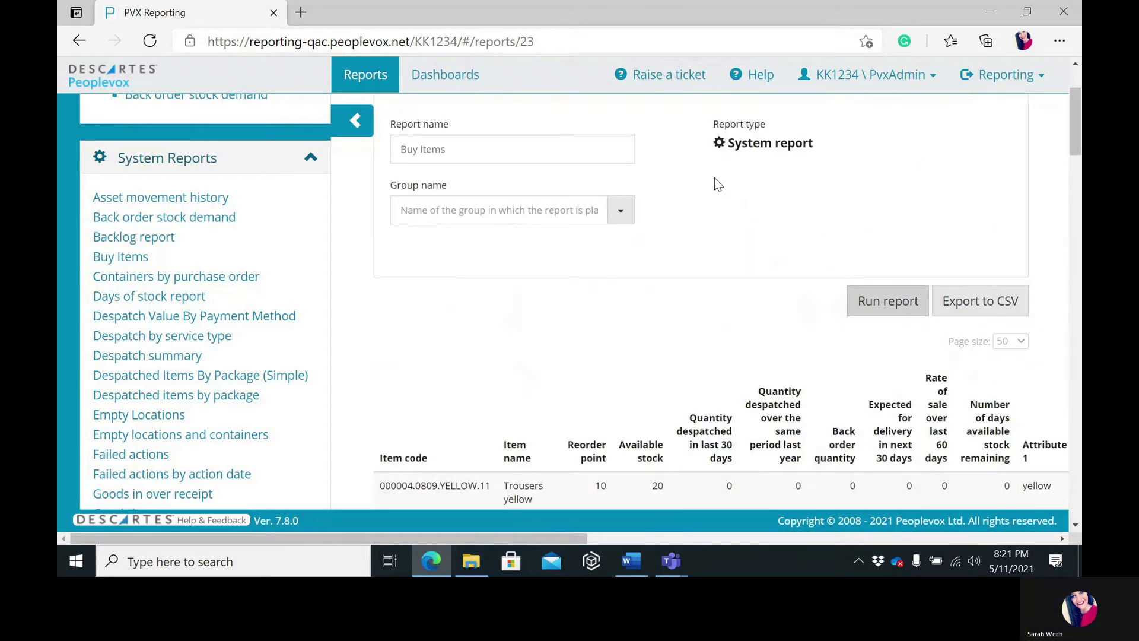
scroll(714, 181, "up", 2)
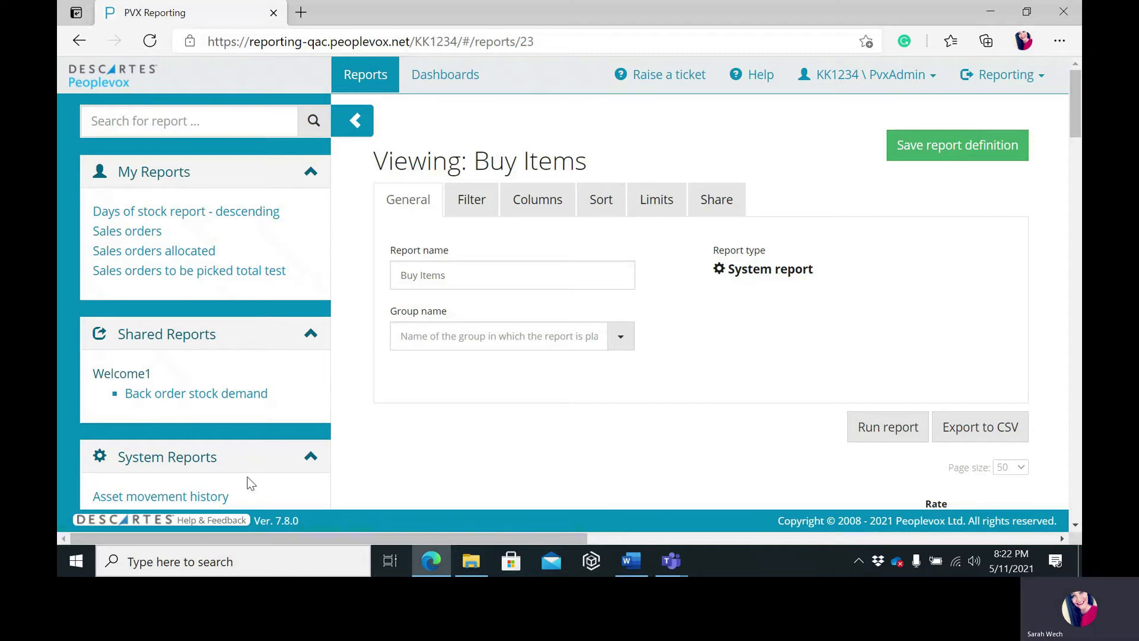
scroll(248, 480, "down", 2)
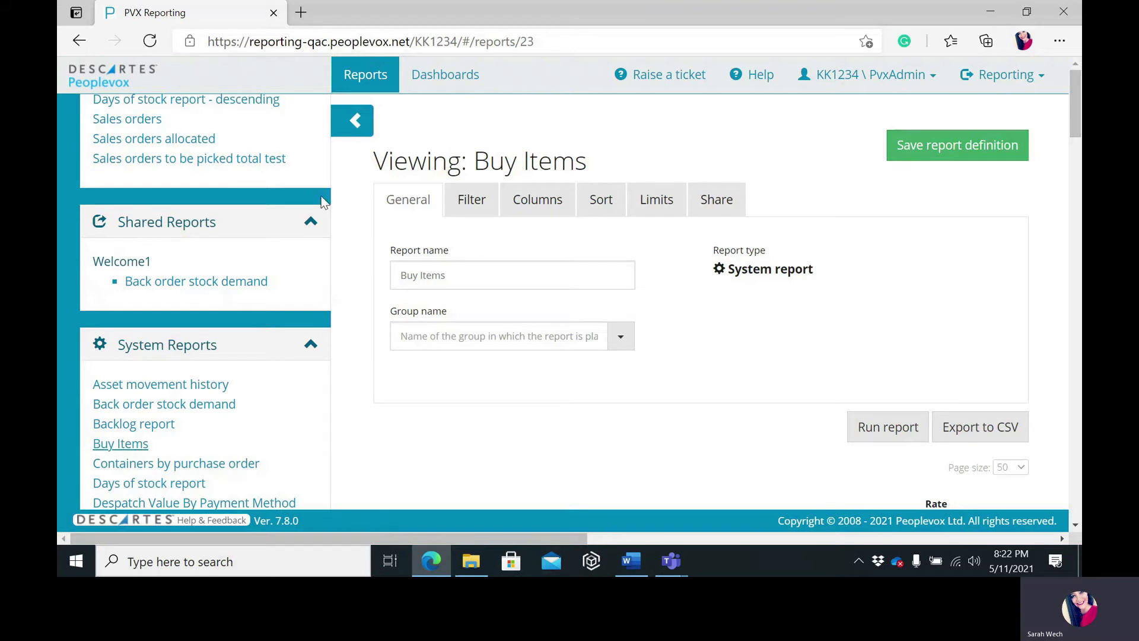
Sort the Buy Items report by Quantity despatched in last 30 days in descending order and run it again.
left_click(606, 203)
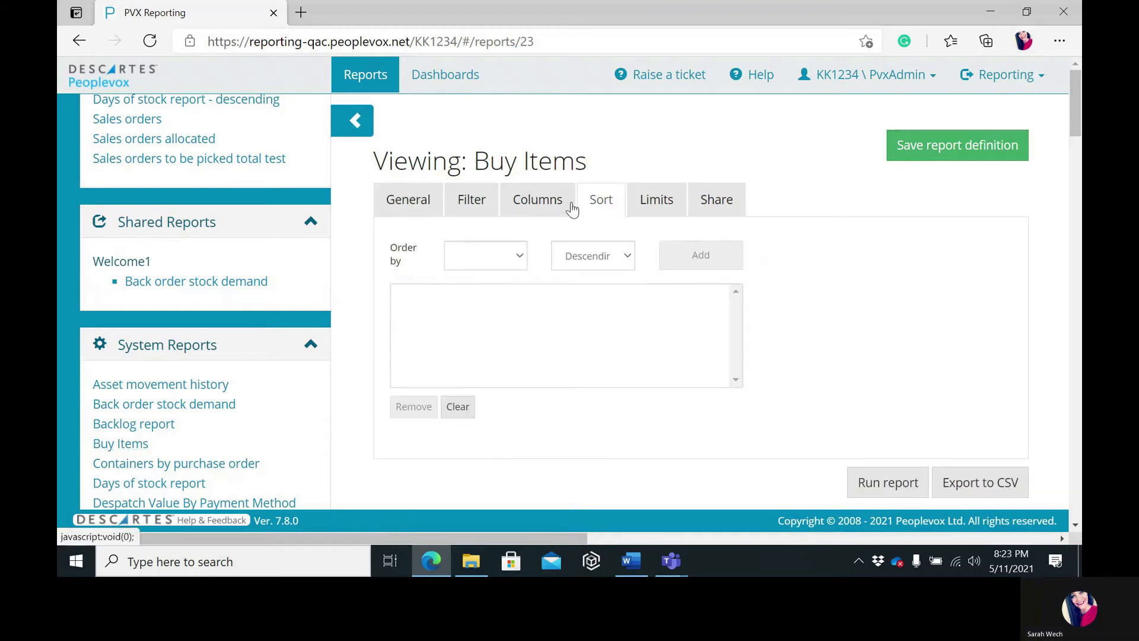
left_click(500, 251)
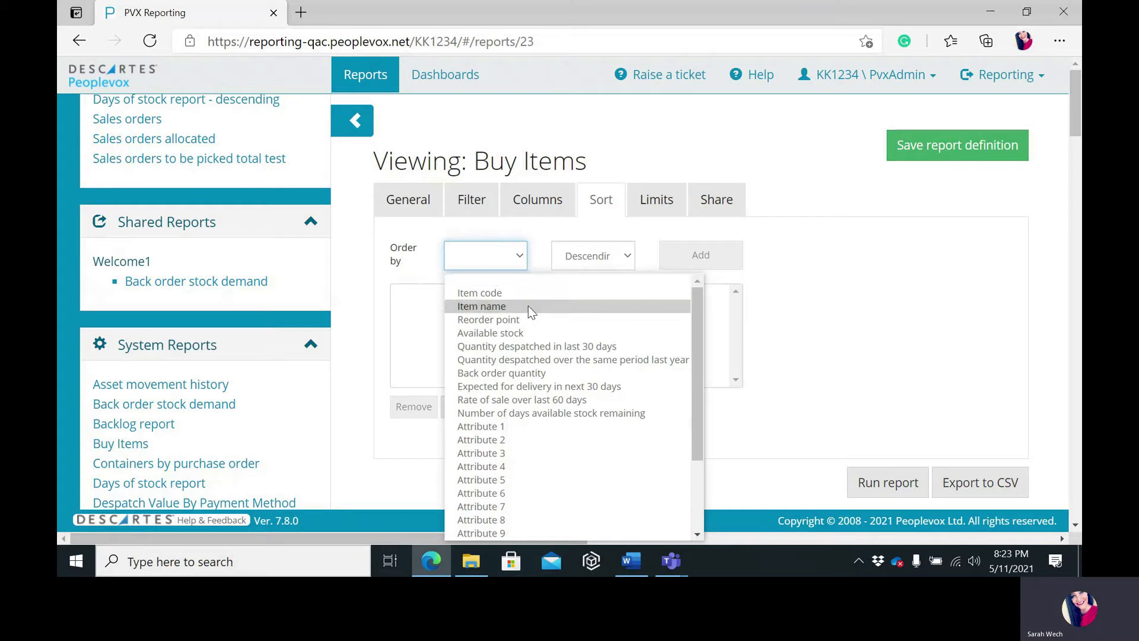
left_click(549, 348)
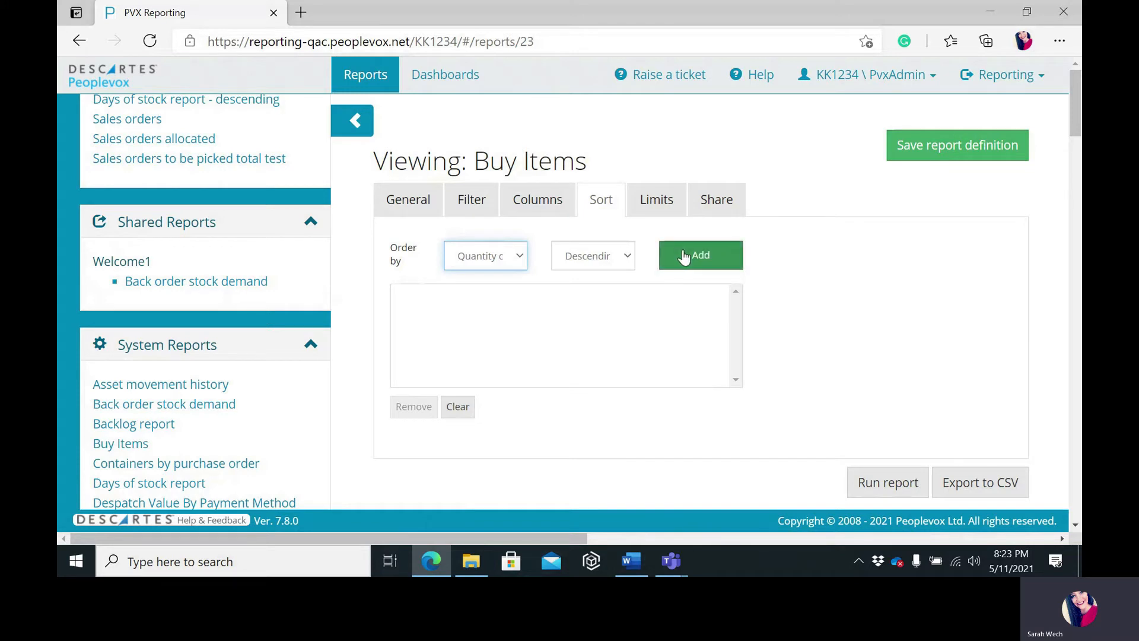
left_click(684, 257)
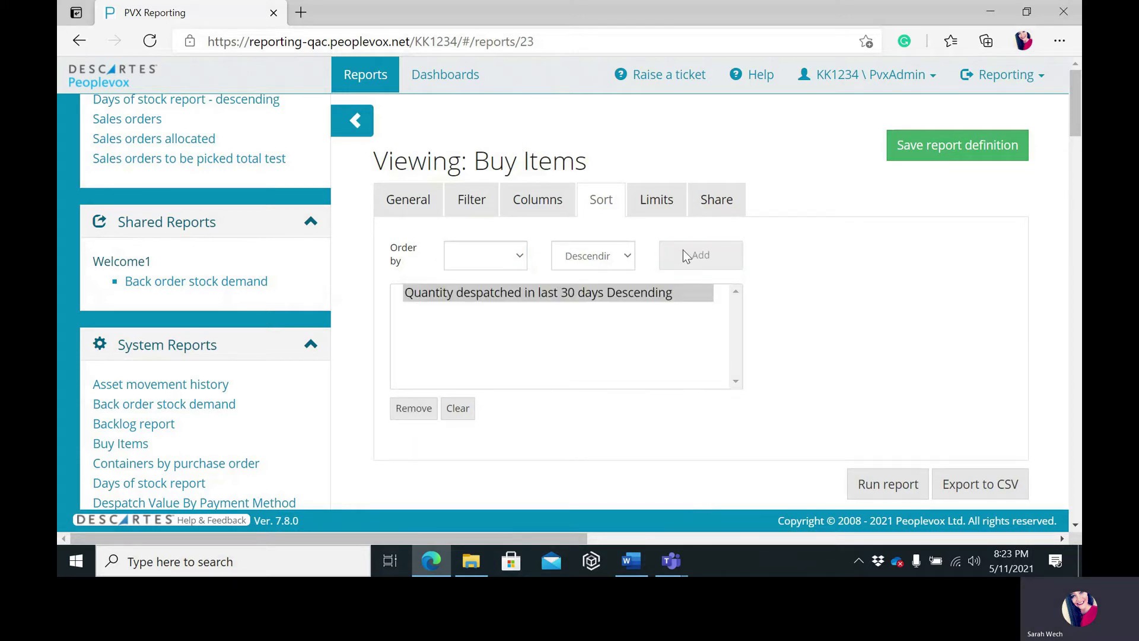
left_click(866, 486)
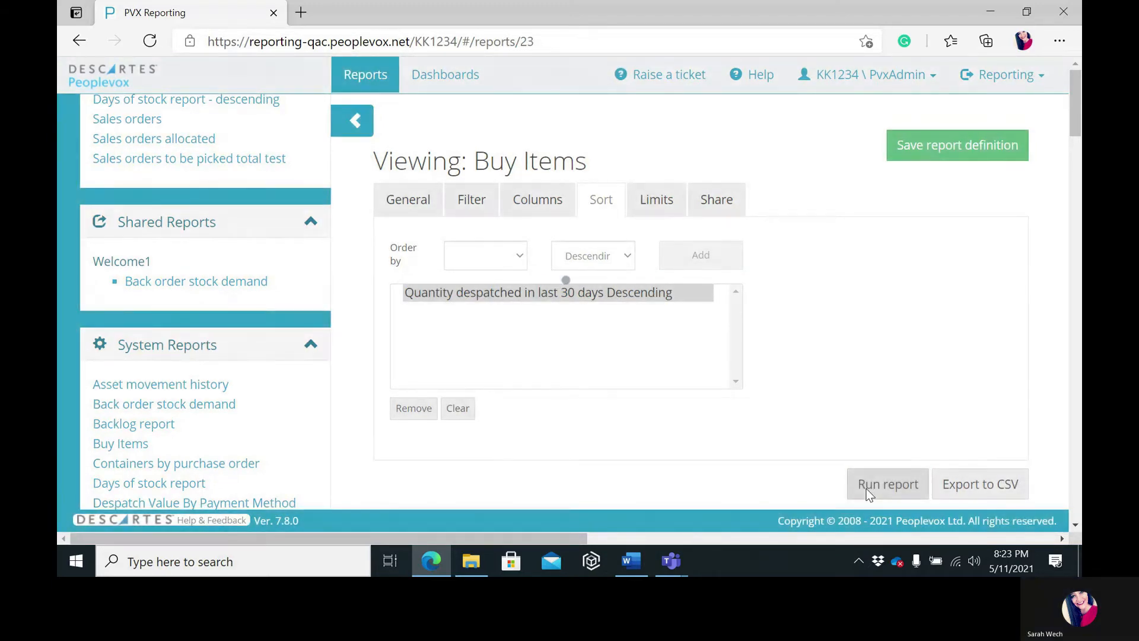
Examine the sorted results, including the Back order quantity and the attribute columns.
scroll(907, 425, "down", 6)
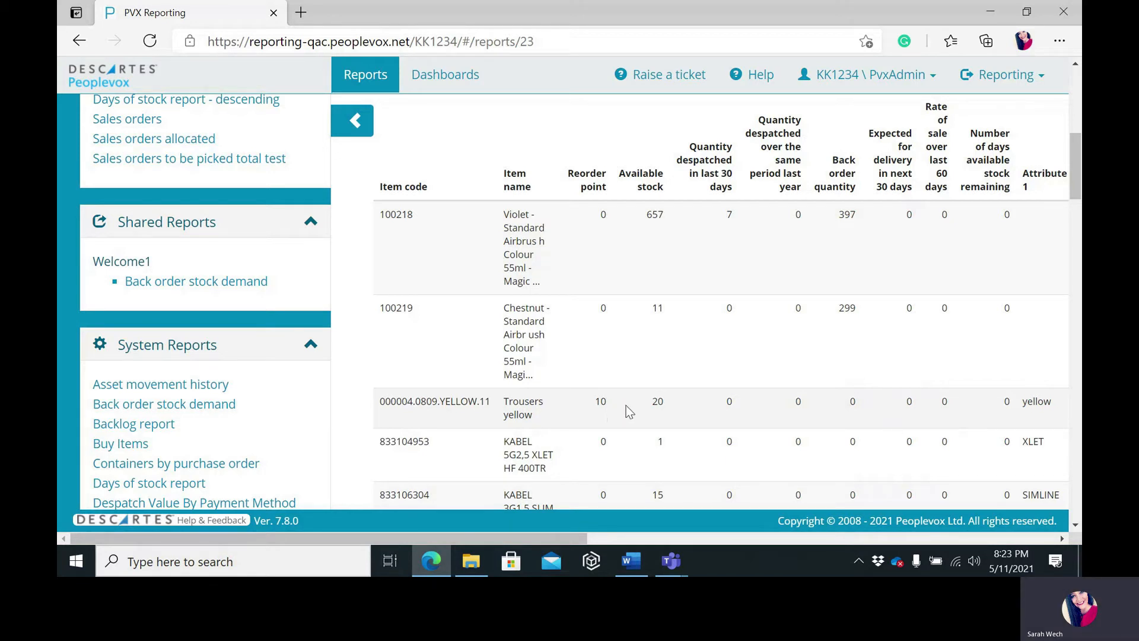
triple_click(837, 166)
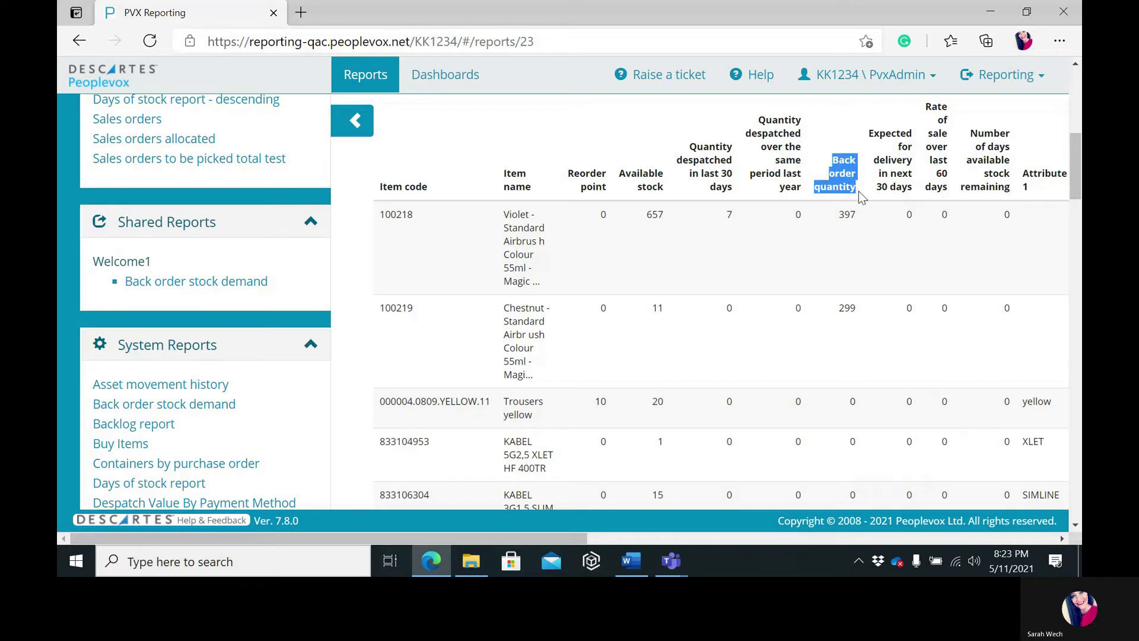
left_click(859, 191)
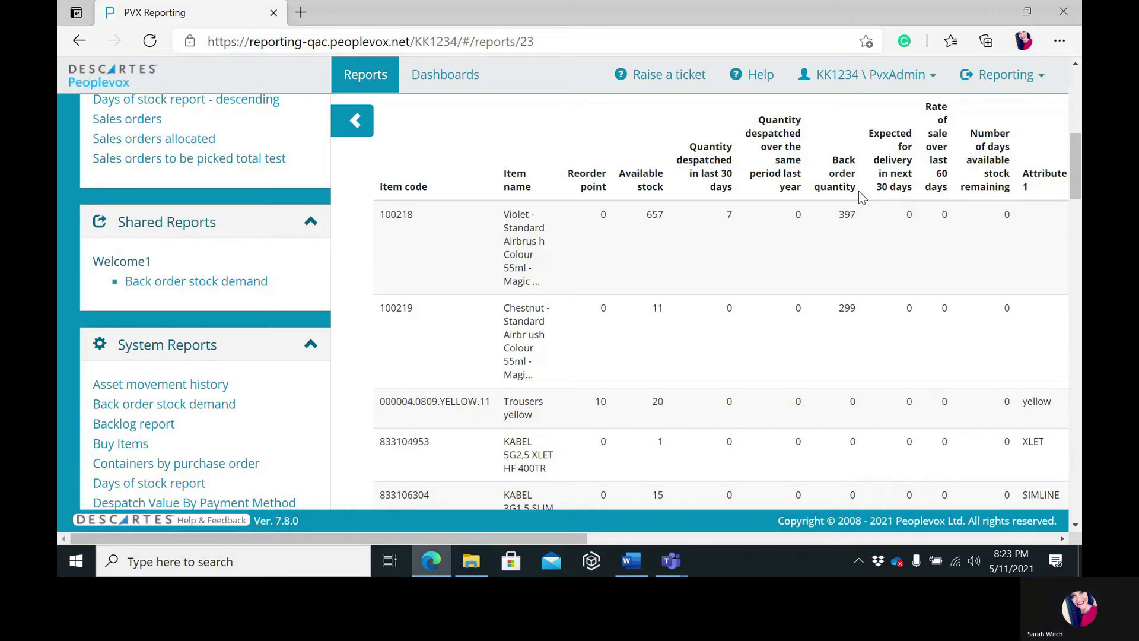
left_click_drag(555, 539, 703, 547)
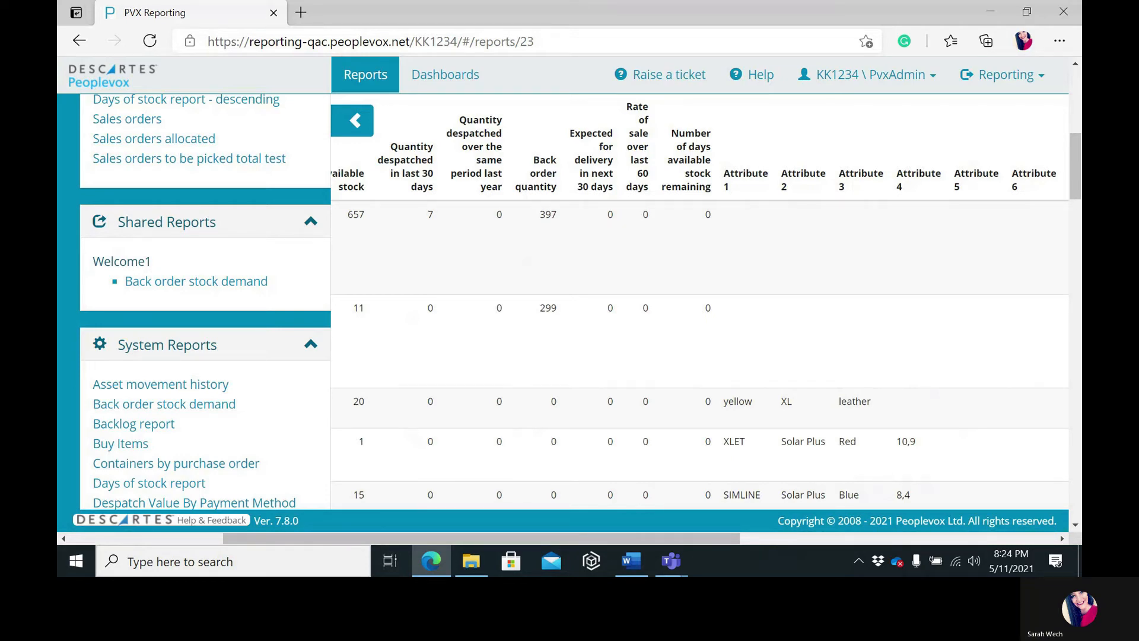
In the report's column settings, set the Item code calculation to Count with the column heading SKU.
scroll(650, 221, "up", 5)
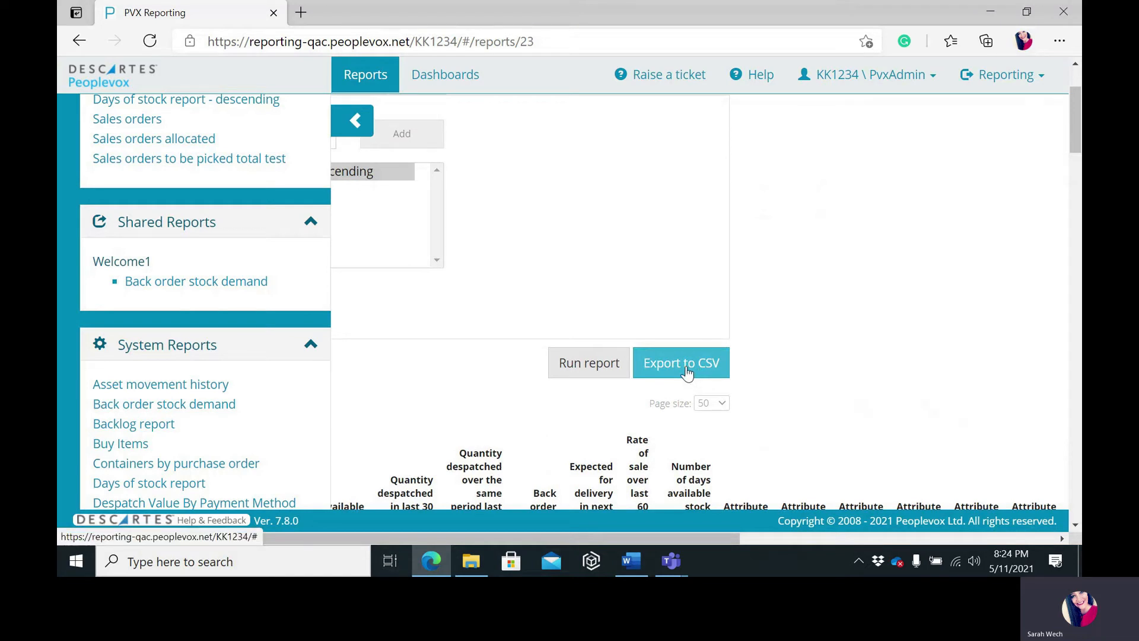
scroll(722, 147, "up", 3)
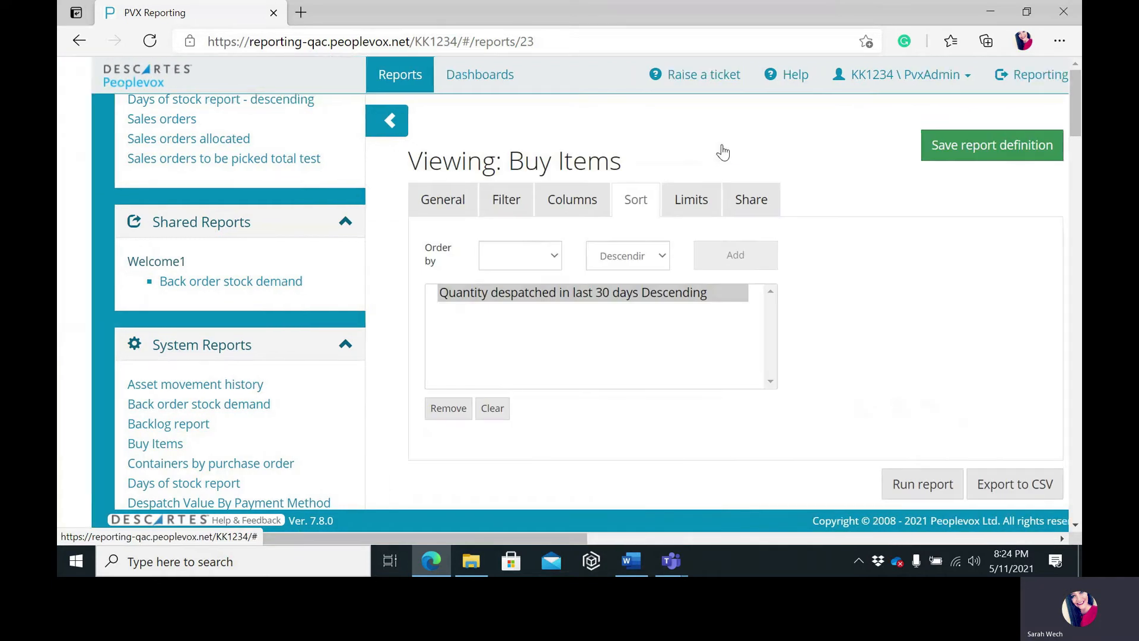
left_click(557, 202)
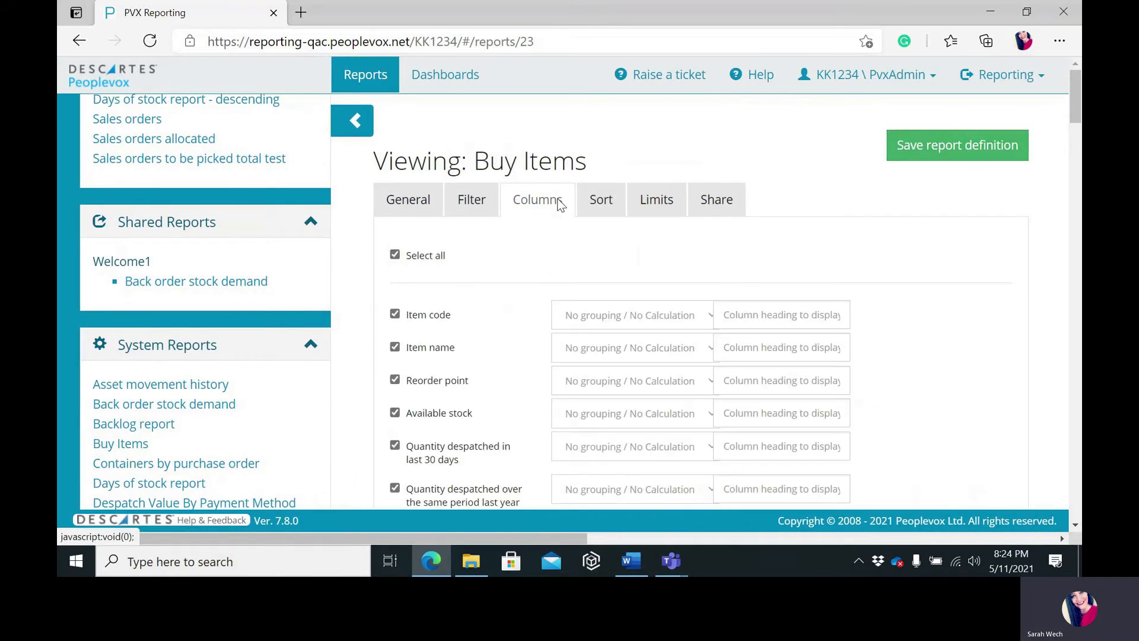
left_click(593, 319)
left_click(597, 367)
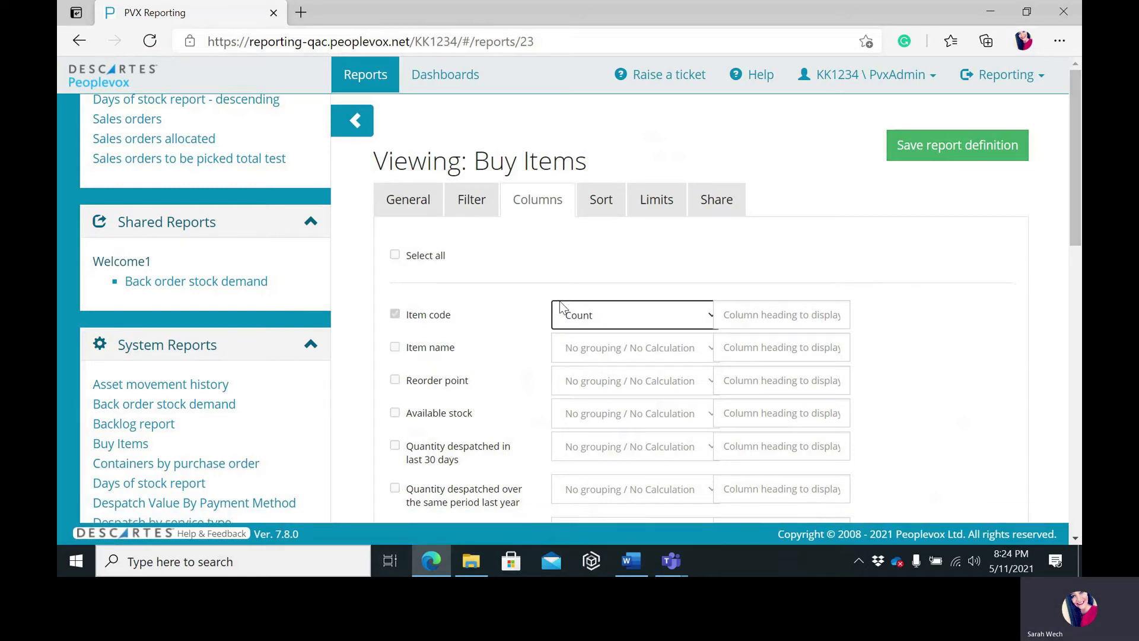
left_click(785, 315)
type("SKU")
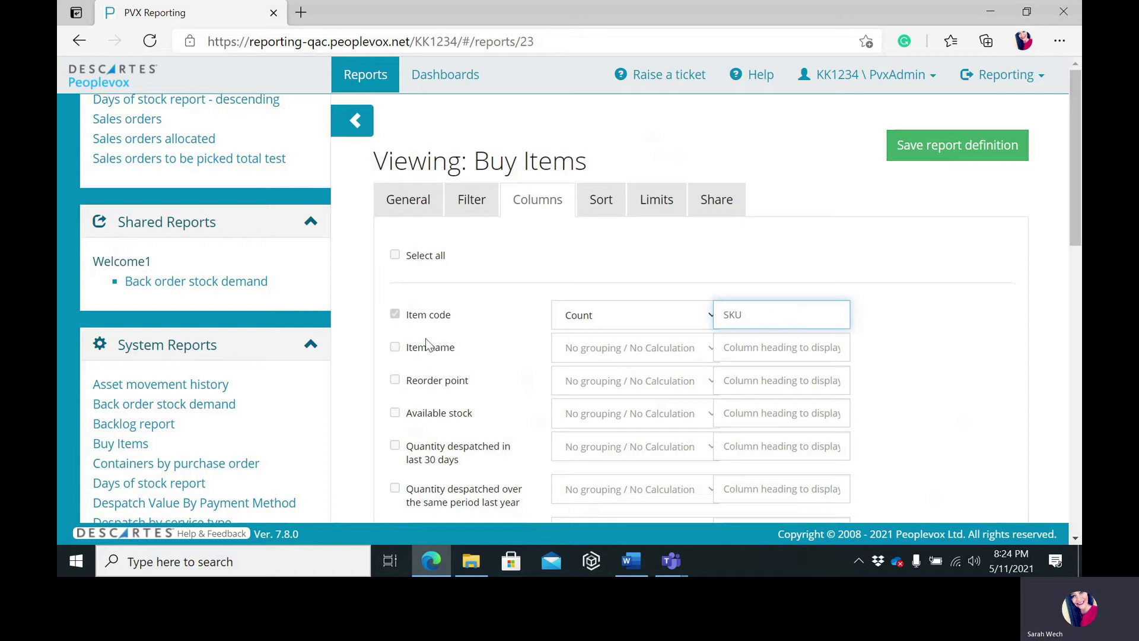
Give the Item name column the heading Name and set it to Group by value.
left_click(757, 350)
type("Name")
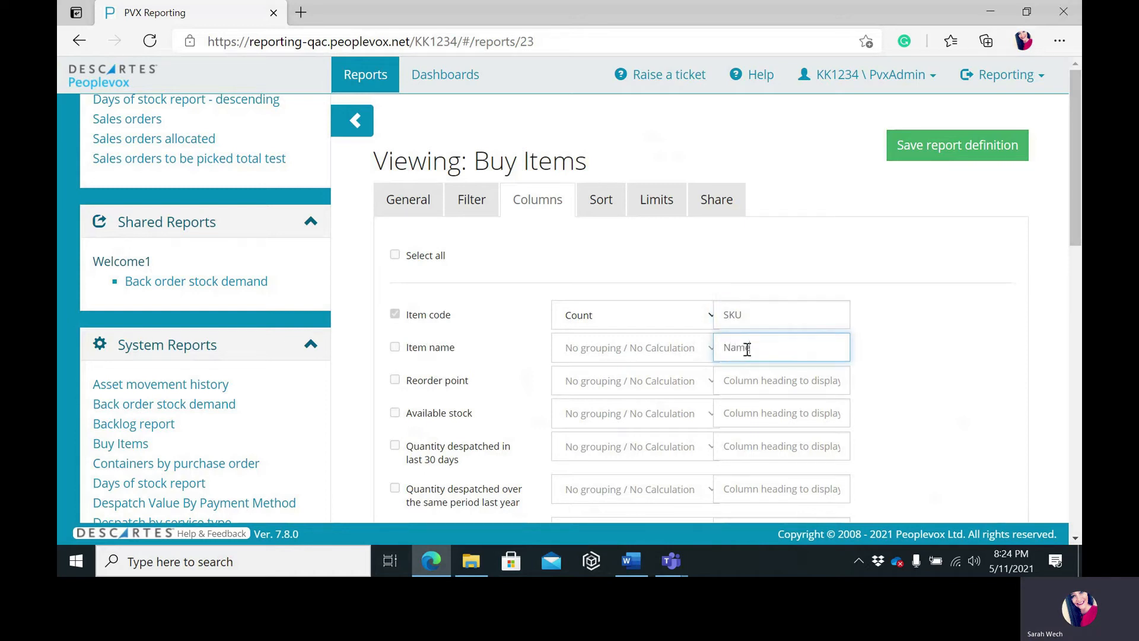
left_click(672, 343)
left_click(662, 387)
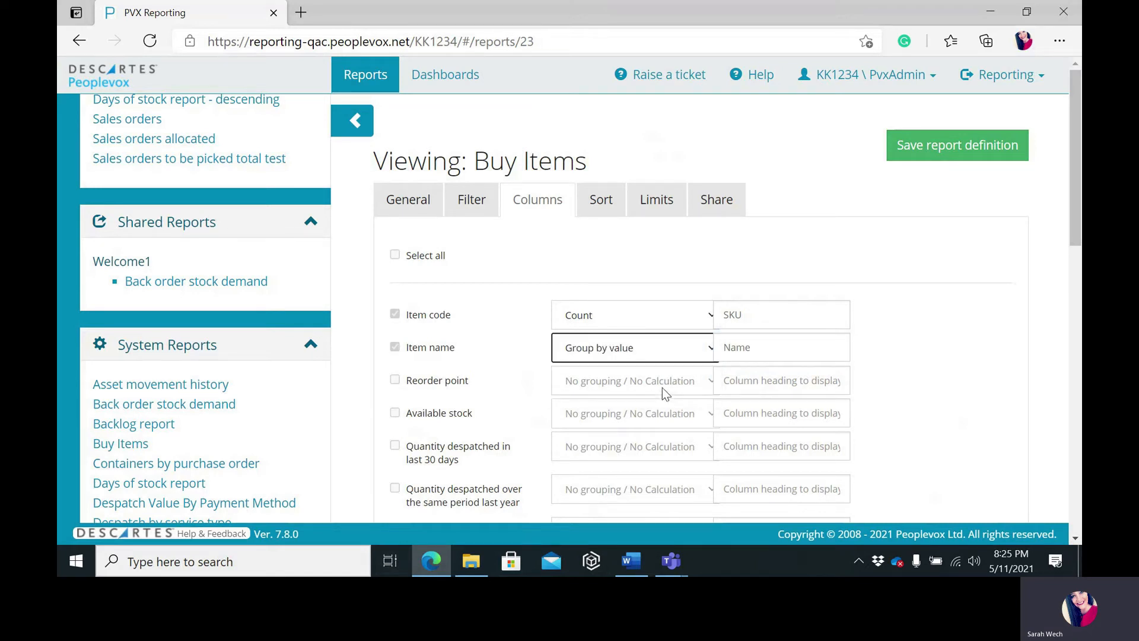
Set the calculation to Sum for both Available stock and Quantity despatched in last 30 days.
left_click(599, 421)
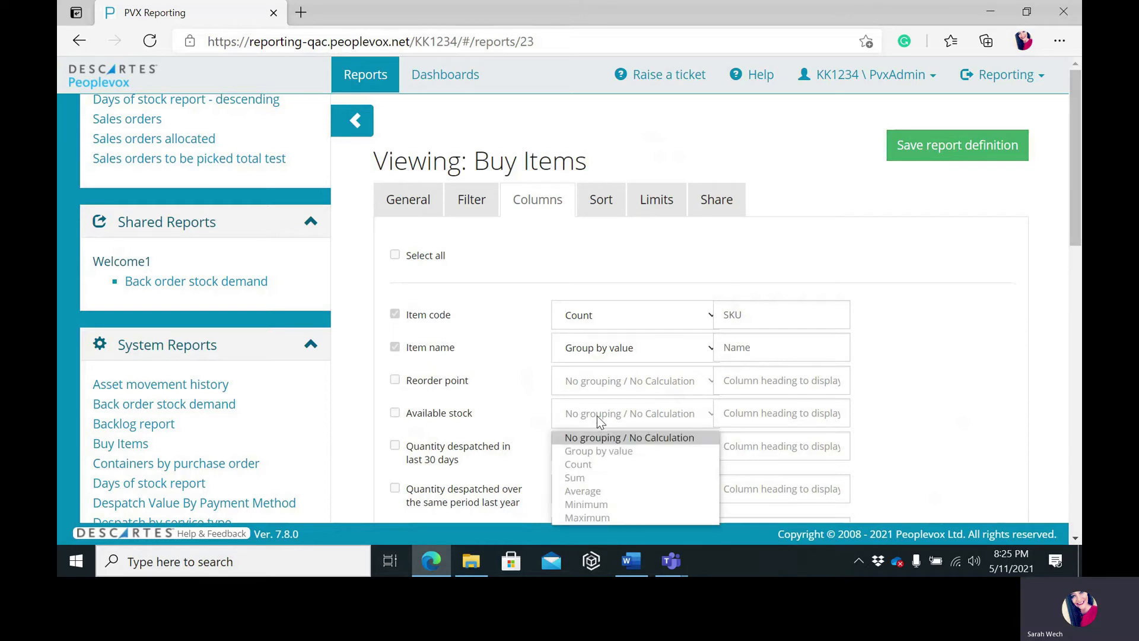
left_click(589, 476)
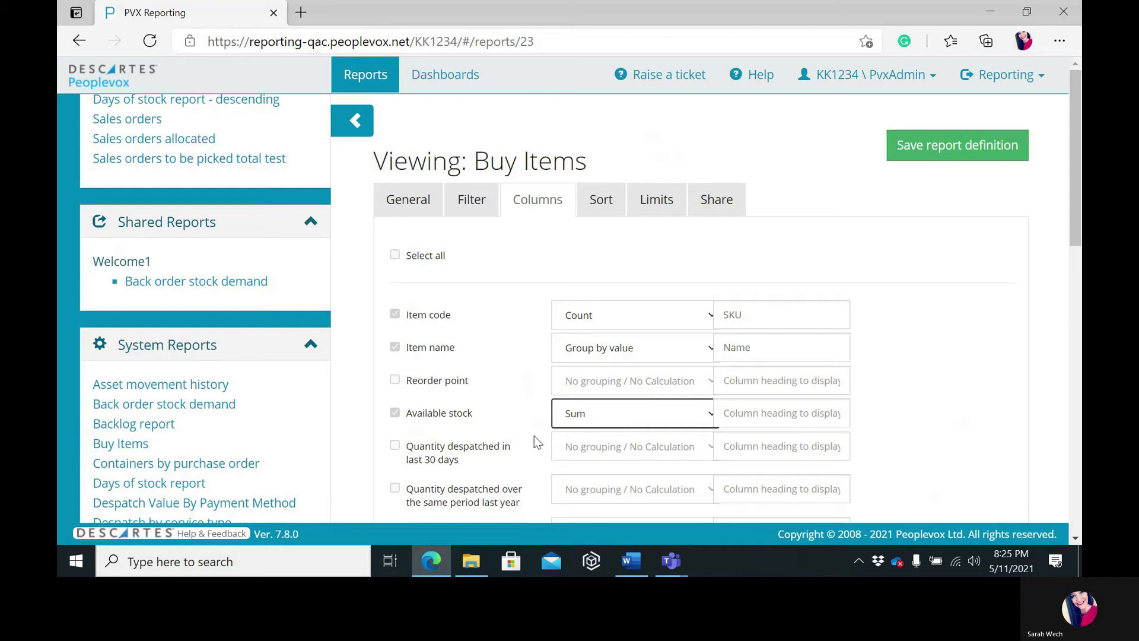
left_click(479, 447)
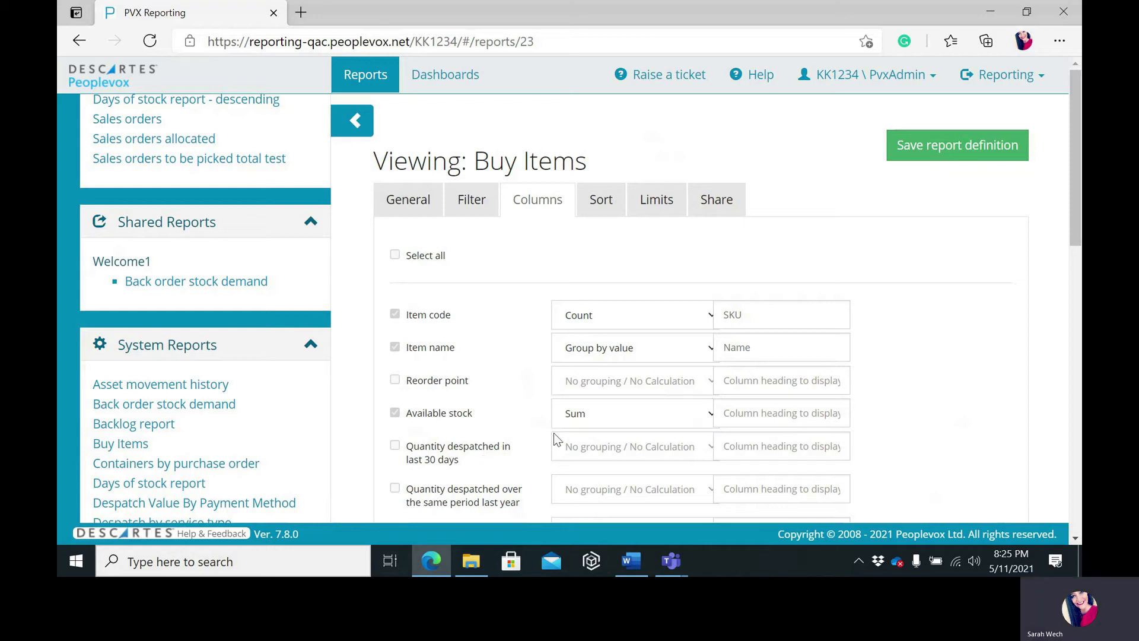
left_click(602, 447)
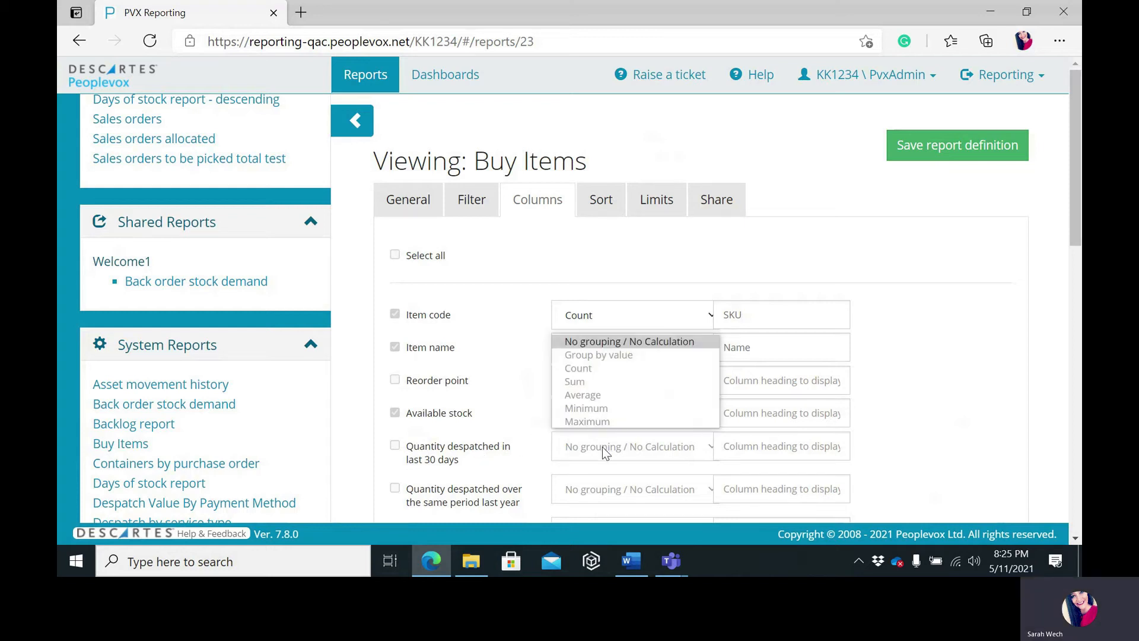
left_click(597, 381)
Set the Back order quantity calculation to Sum with the column heading On Order.
scroll(609, 411, "down", 1)
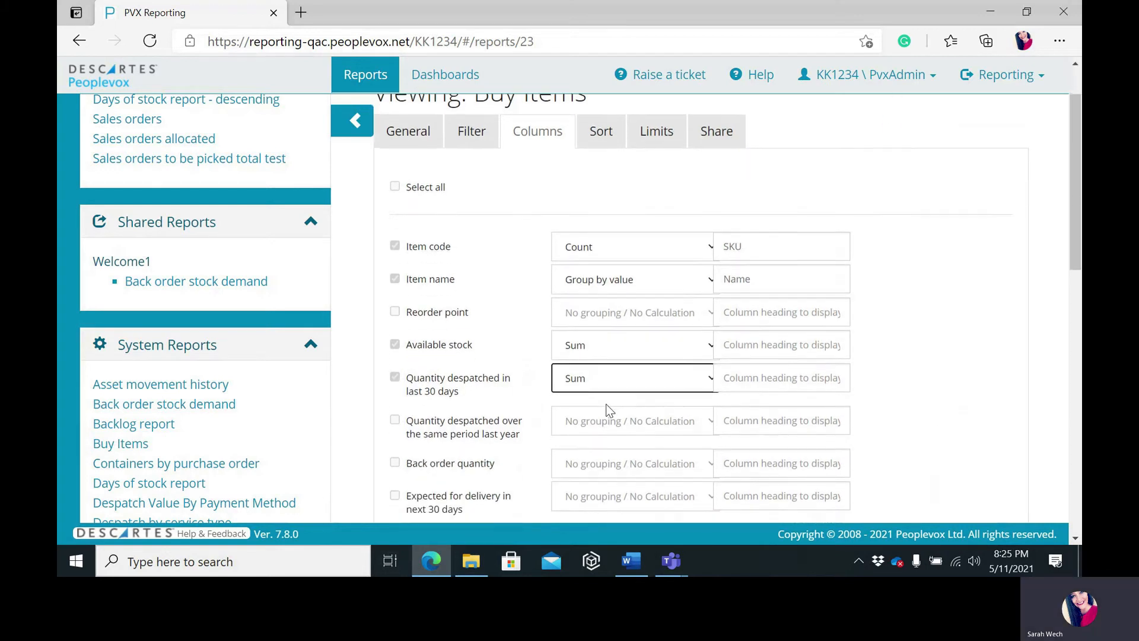
left_click(610, 463)
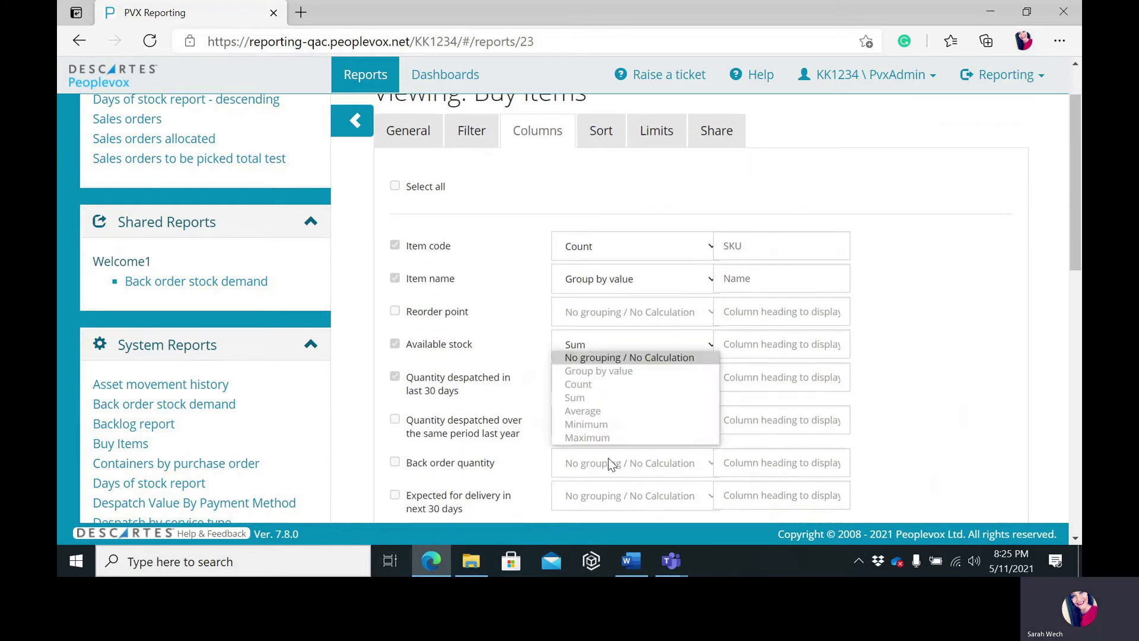
left_click(616, 401)
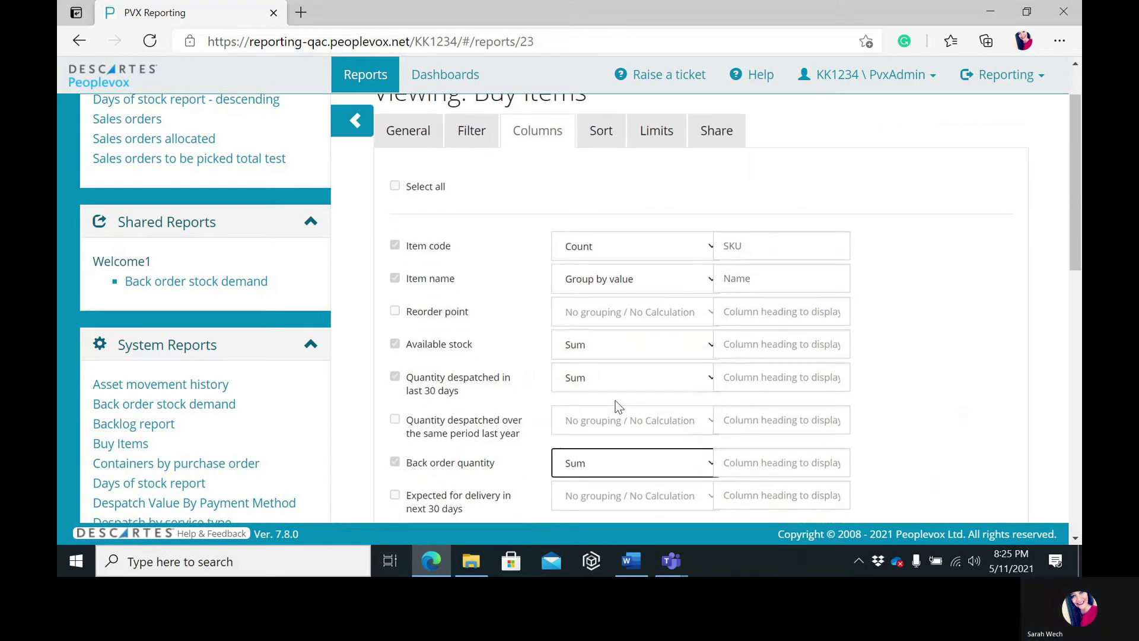
left_click(746, 462)
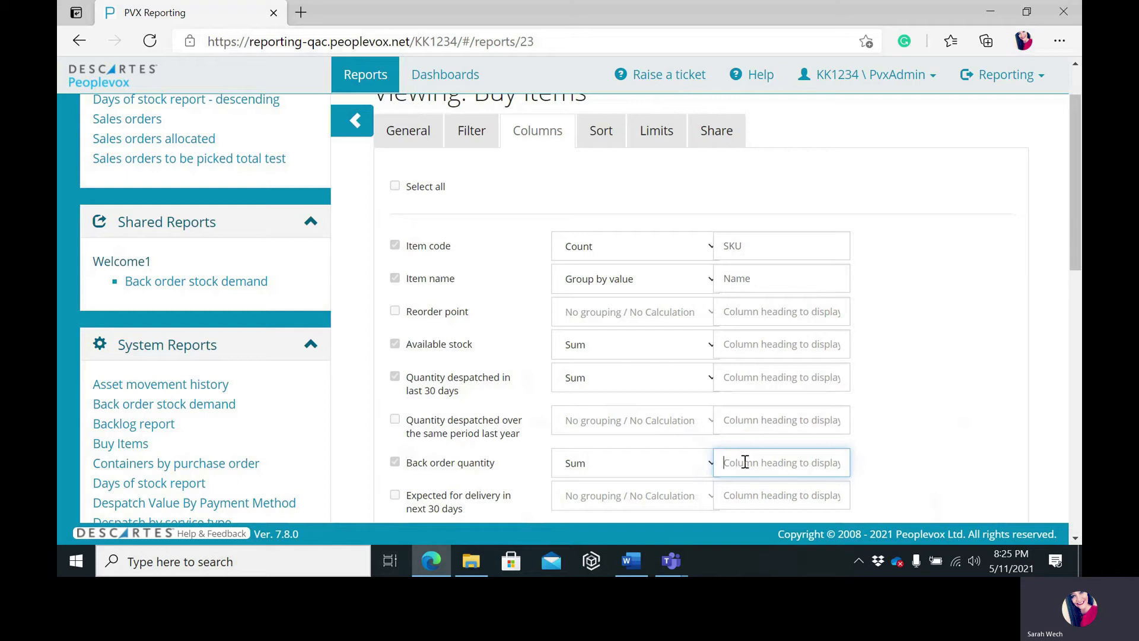
type("Qn Order")
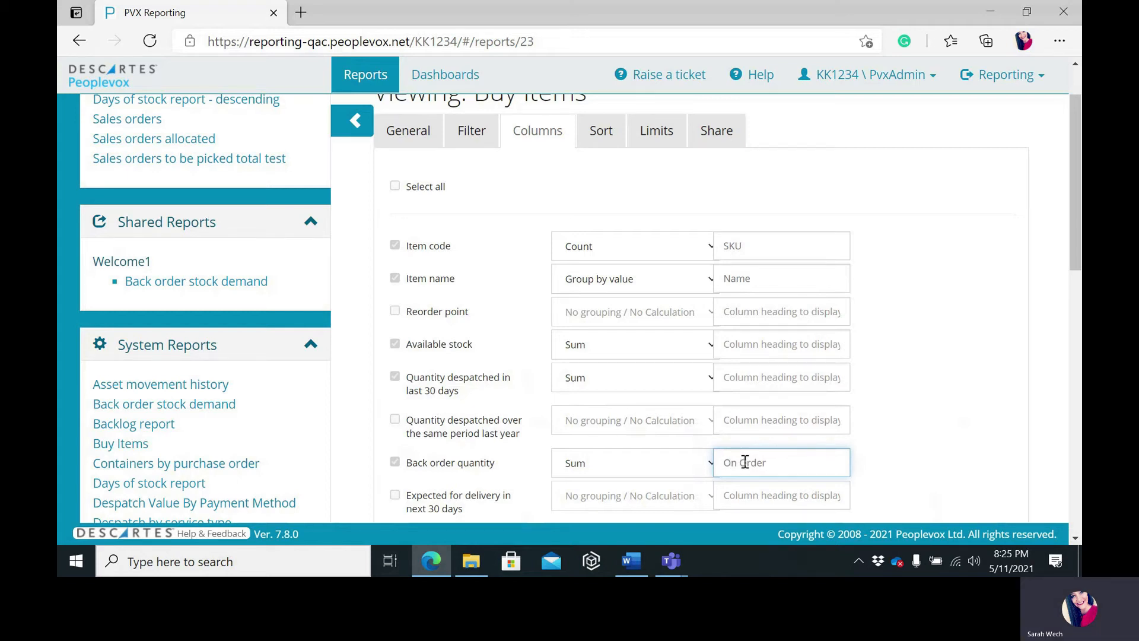
key("Tab")
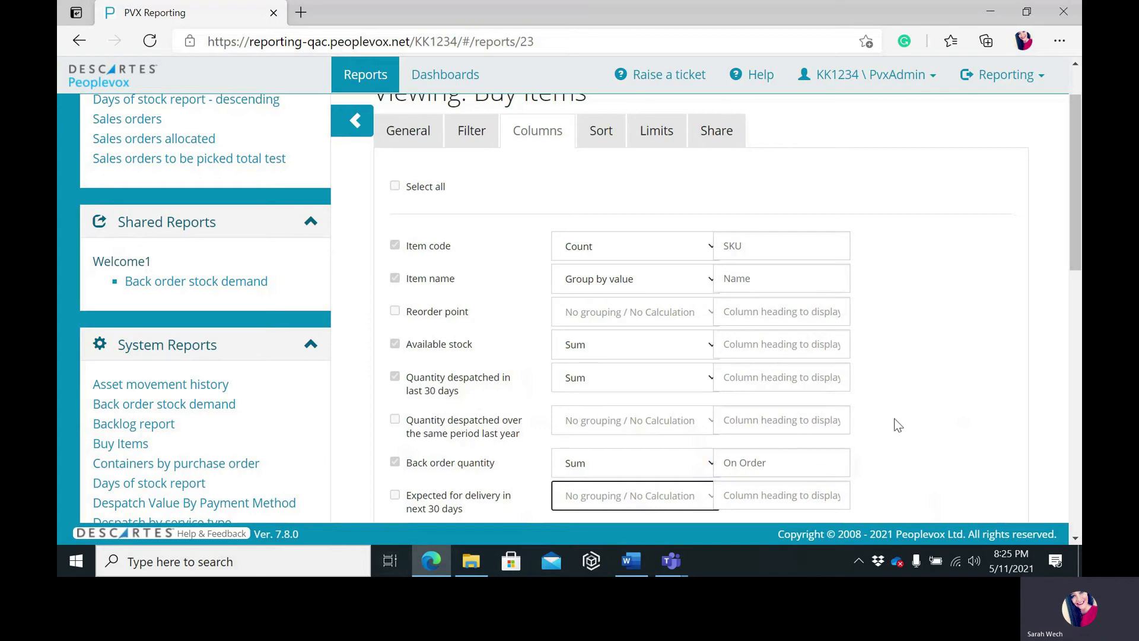
Run the customised Buy Items report and view its results table.
scroll(898, 425, "down", 7)
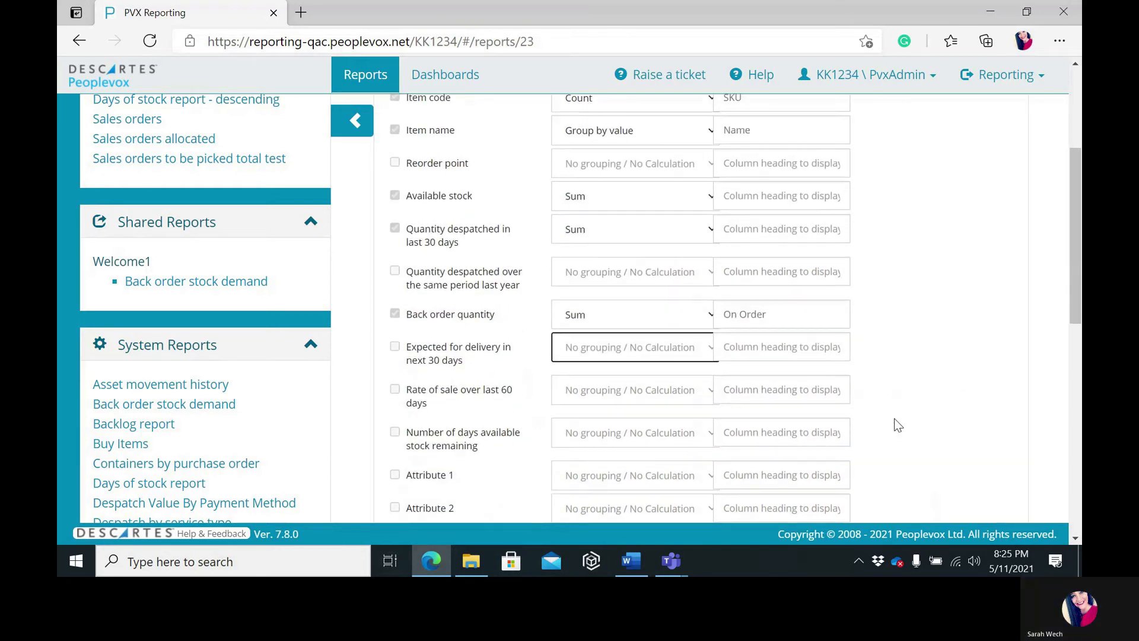
scroll(898, 425, "down", 5)
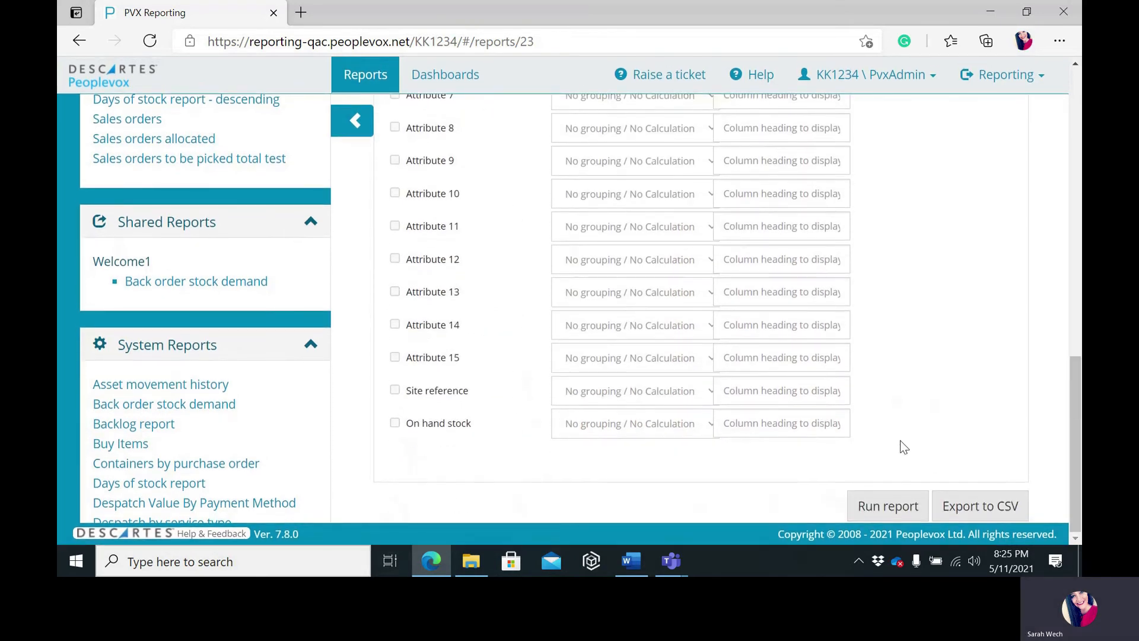
left_click(911, 498)
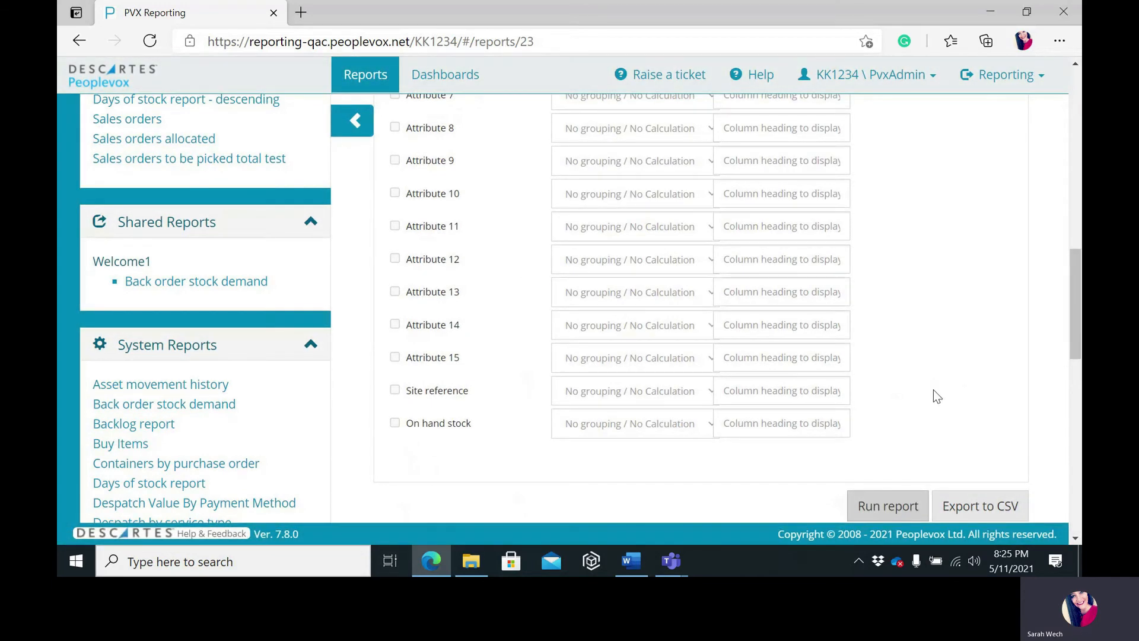
scroll(936, 394, "down", 2)
scroll(934, 391, "down", 3)
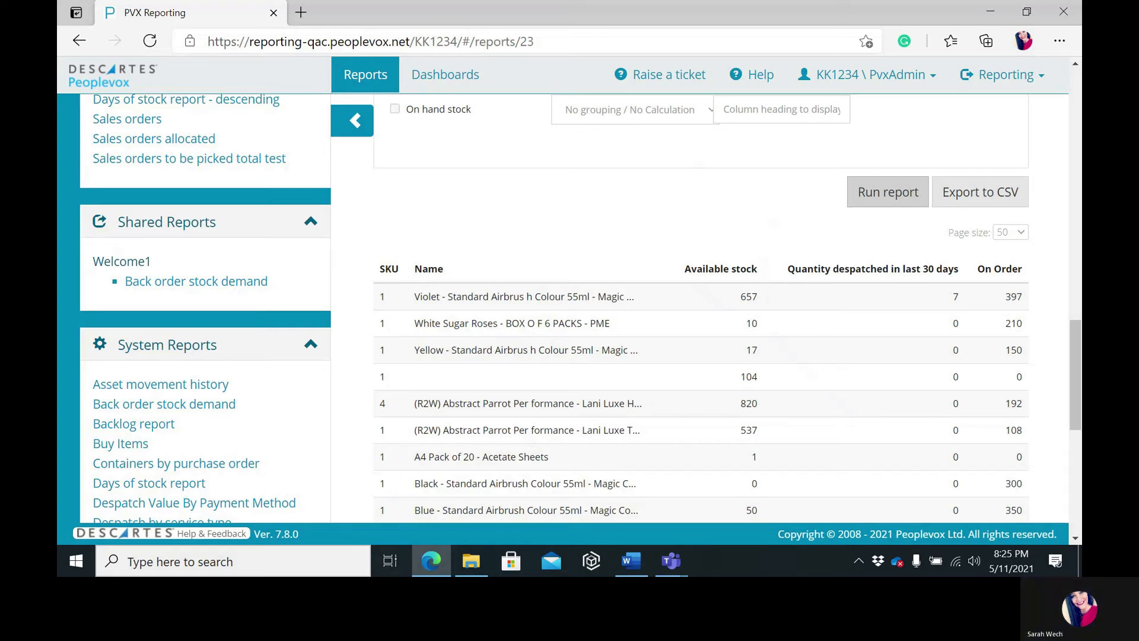
In the report's general settings, rename the report as Buy Items by Name (Top 10).
scroll(411, 234, "up", 8)
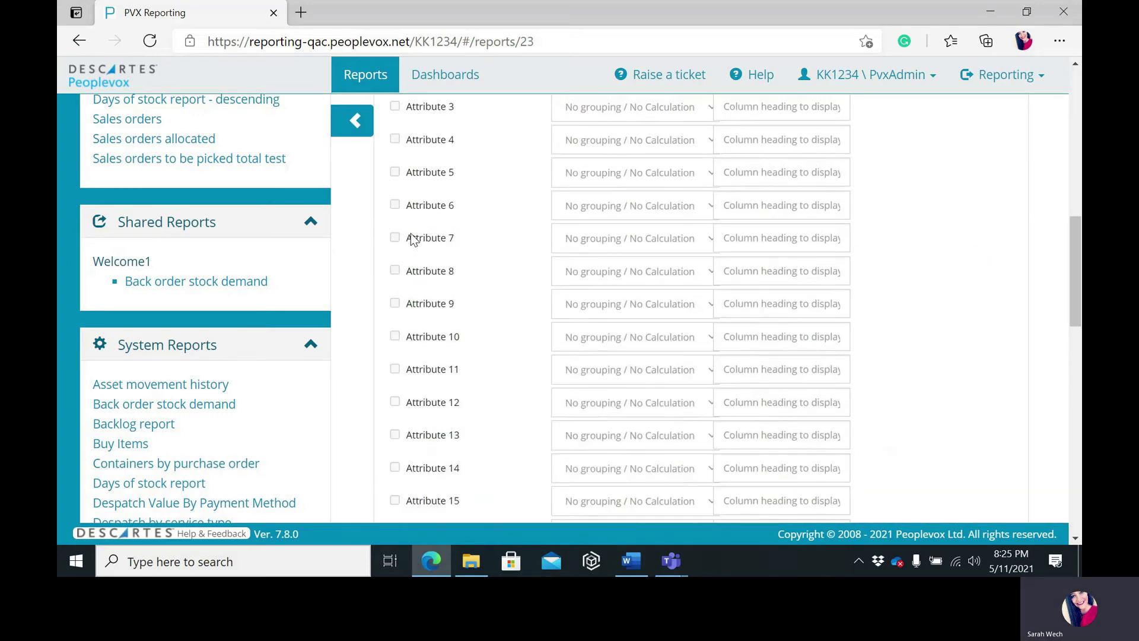
scroll(414, 238, "up", 6)
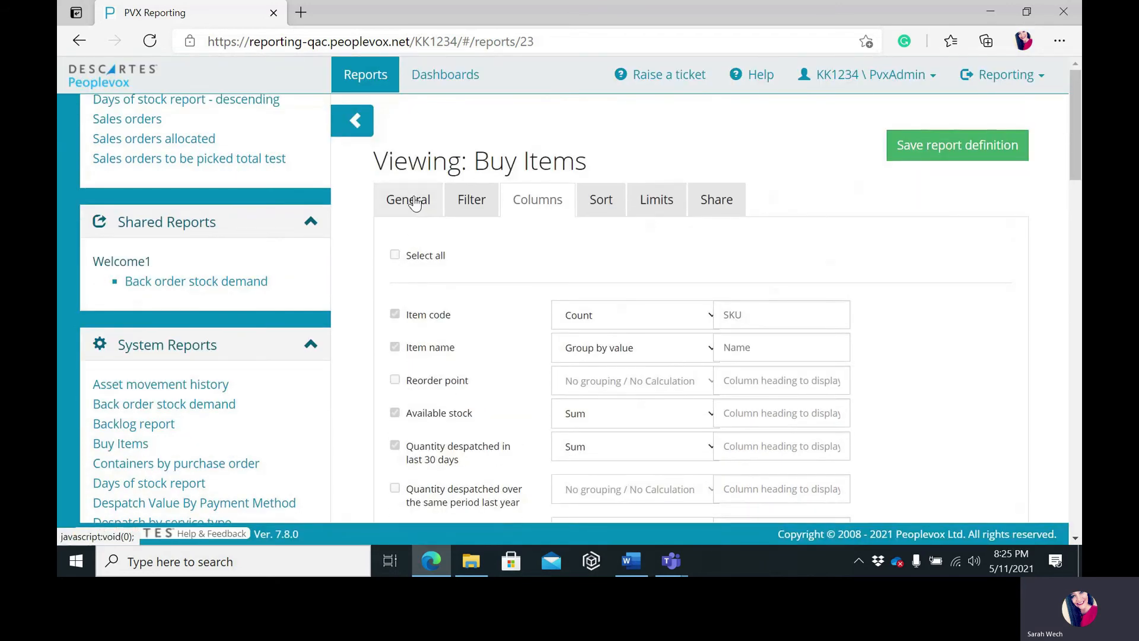
left_click(415, 202)
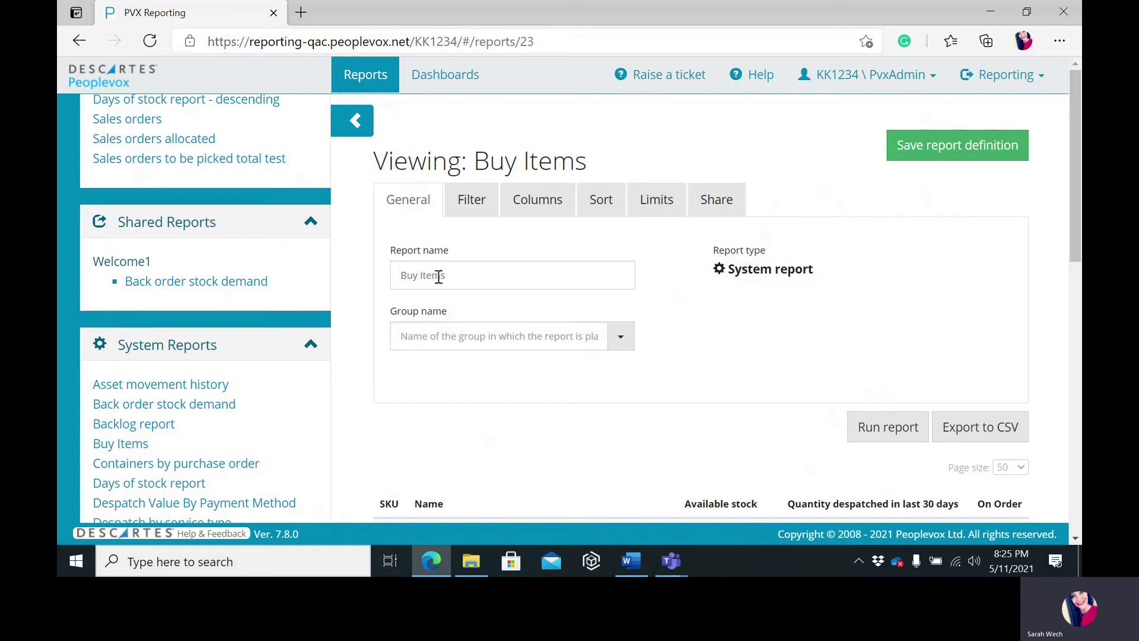
left_click(479, 270)
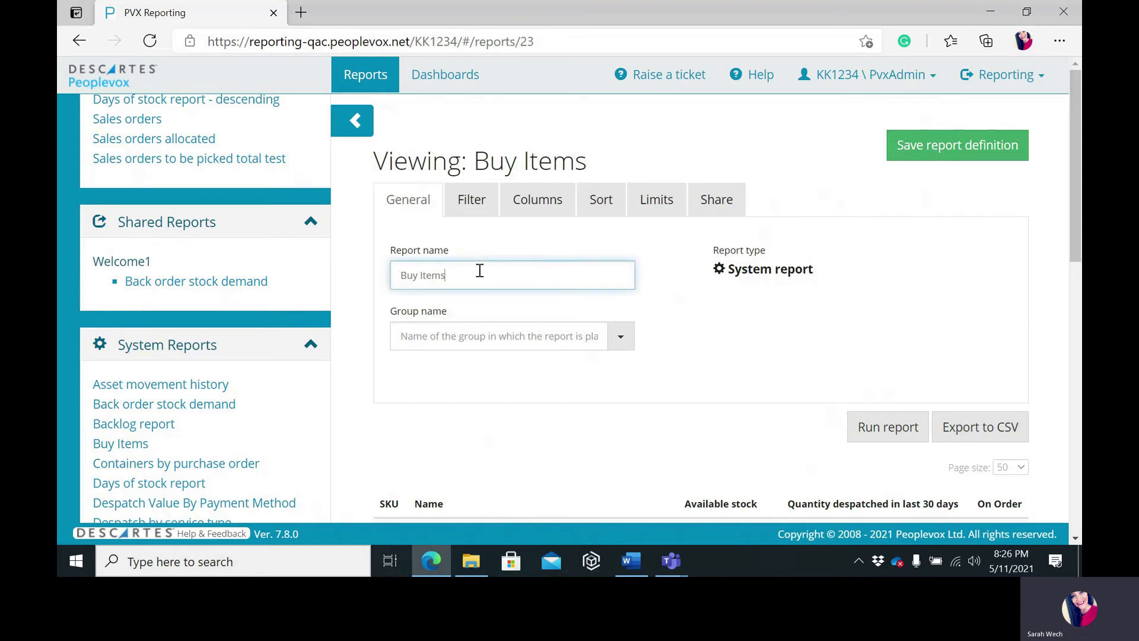
type("by Name (Top 10)")
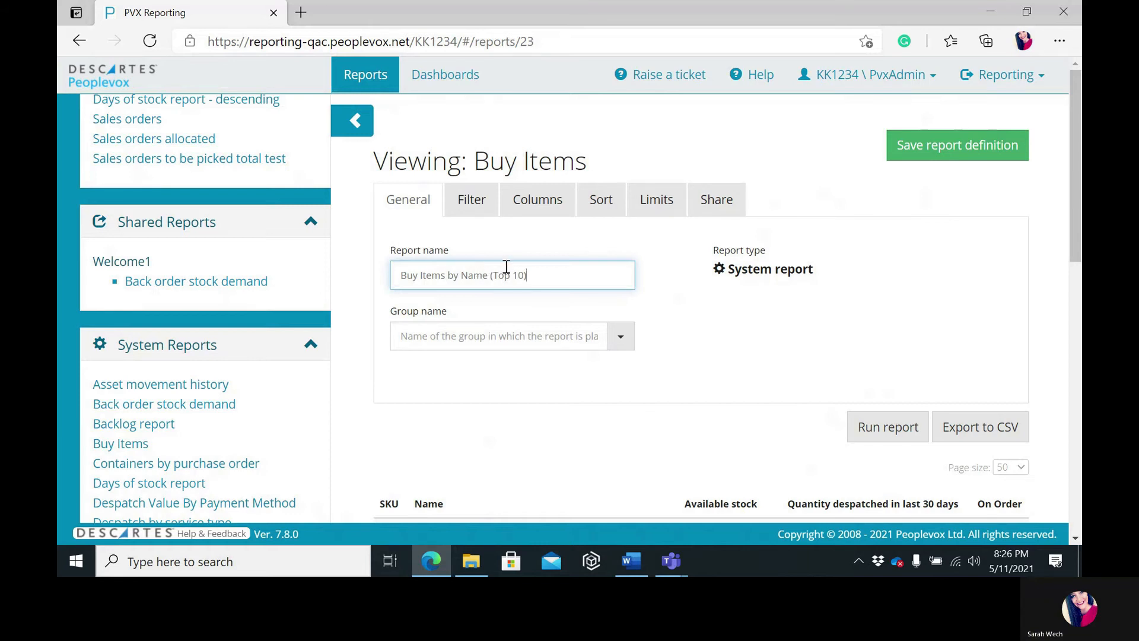
Set the report's group name to Sales and save the report definition.
left_click(514, 339)
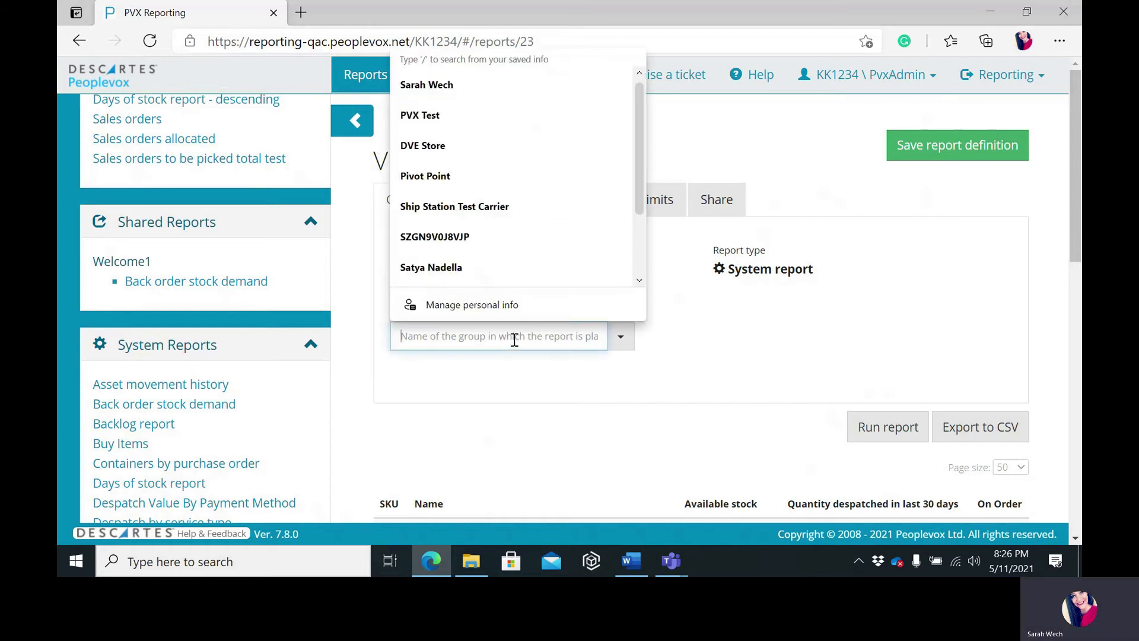
left_click(377, 390)
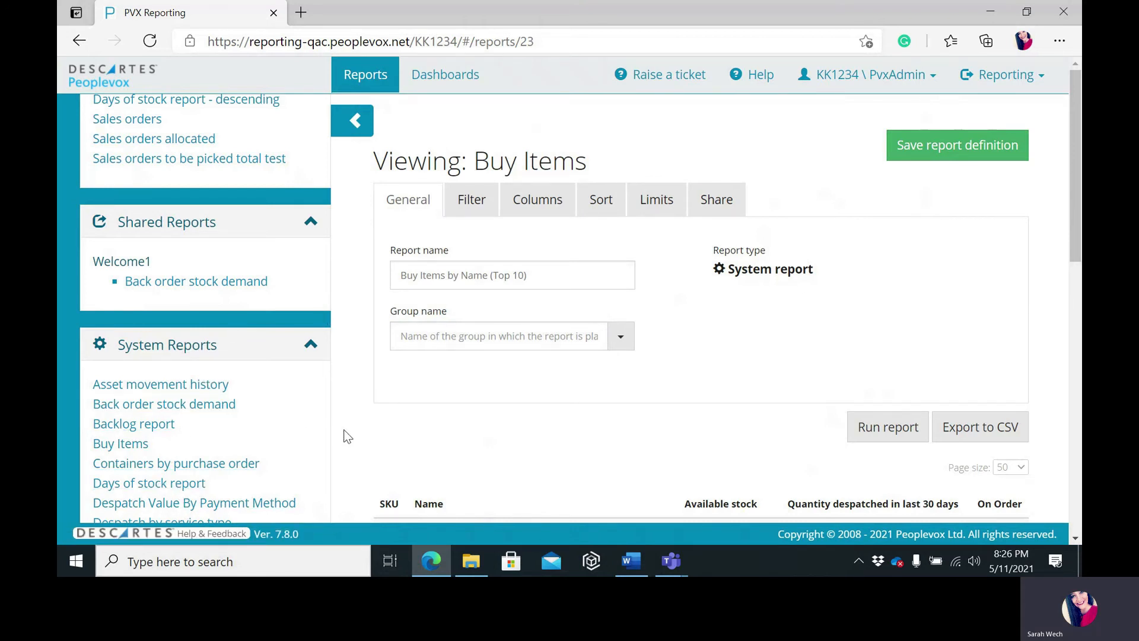
left_click(470, 337)
type("Sales")
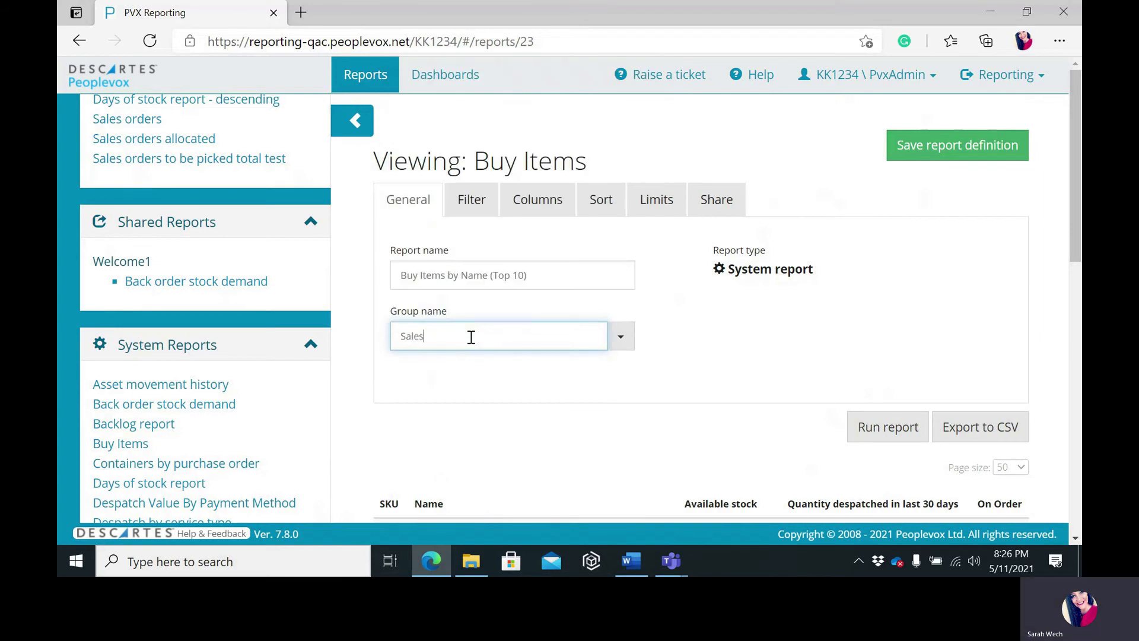
left_click(923, 158)
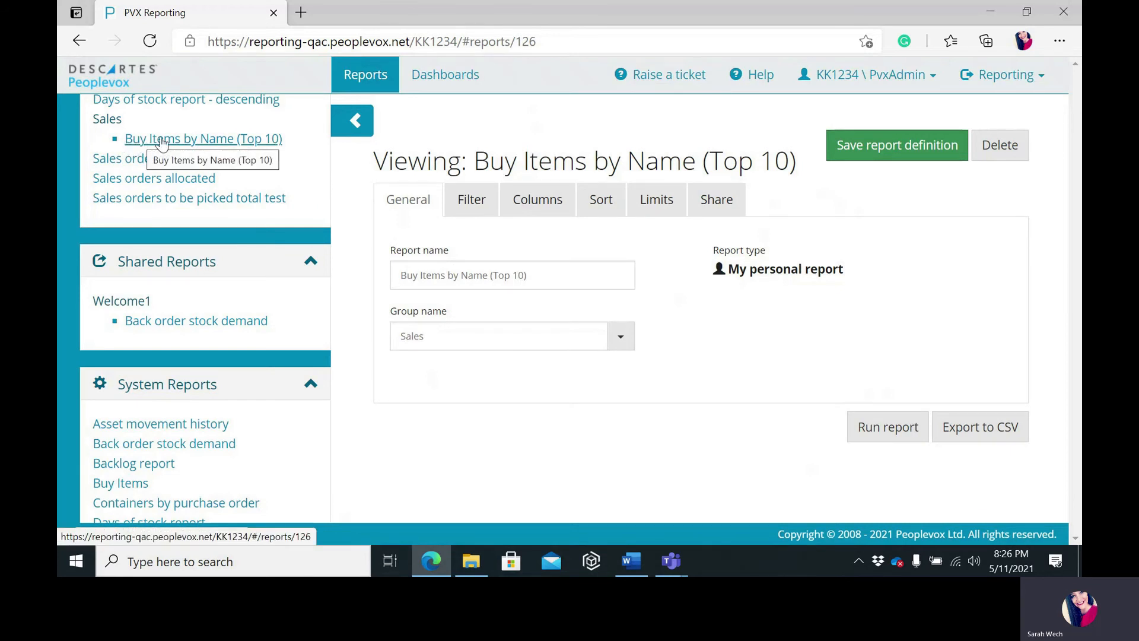
In the saved report's sharing settings, select the Administrator role and the third listed user.
scroll(363, 212, "up", 2)
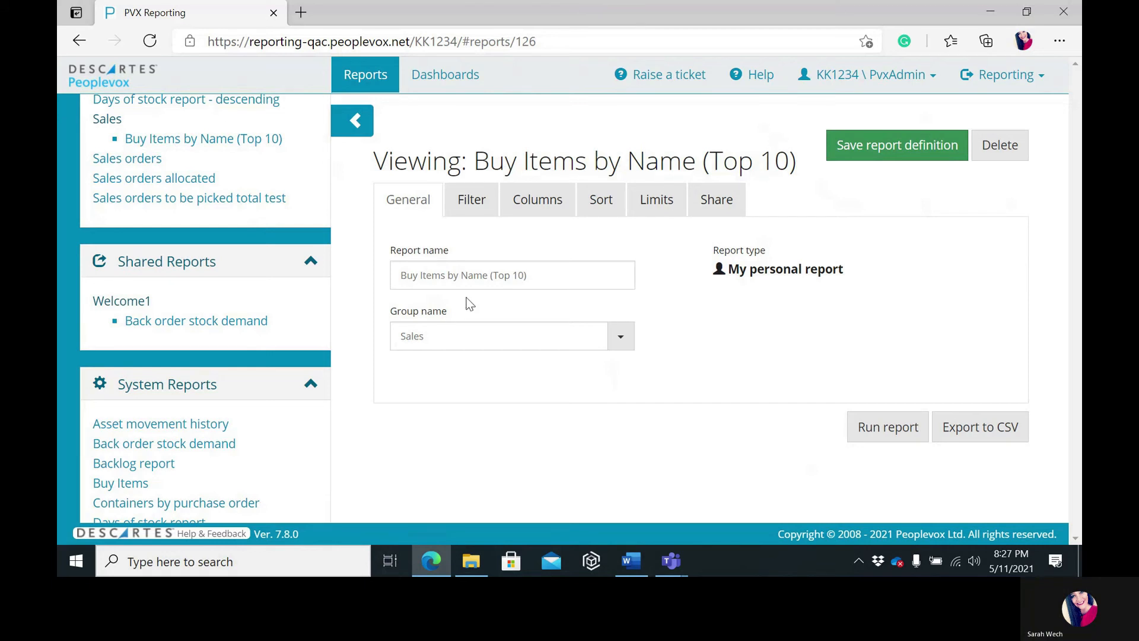
left_click(727, 206)
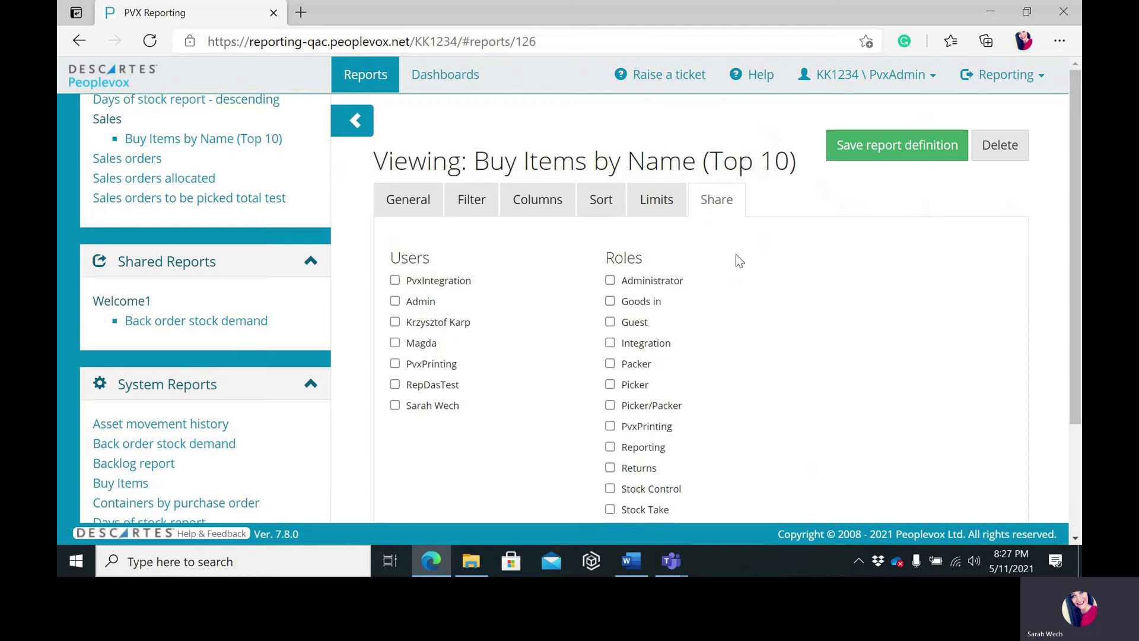
left_click(610, 281)
left_click(395, 322)
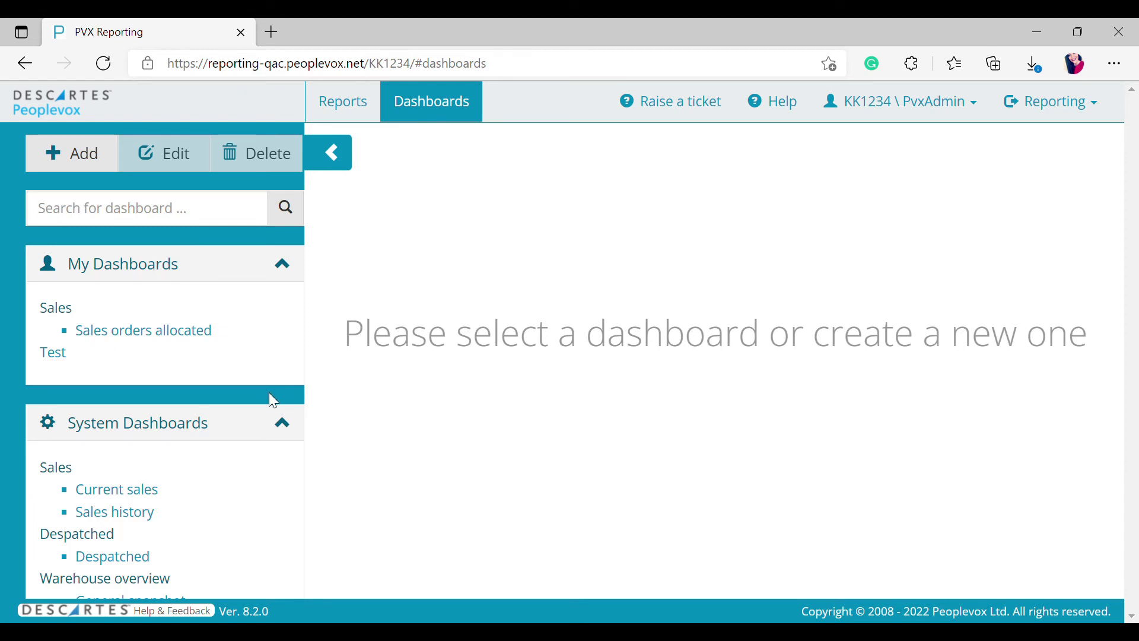
Open the Current sales system dashboard and view it in full screen.
scroll(269, 393, "down", 2)
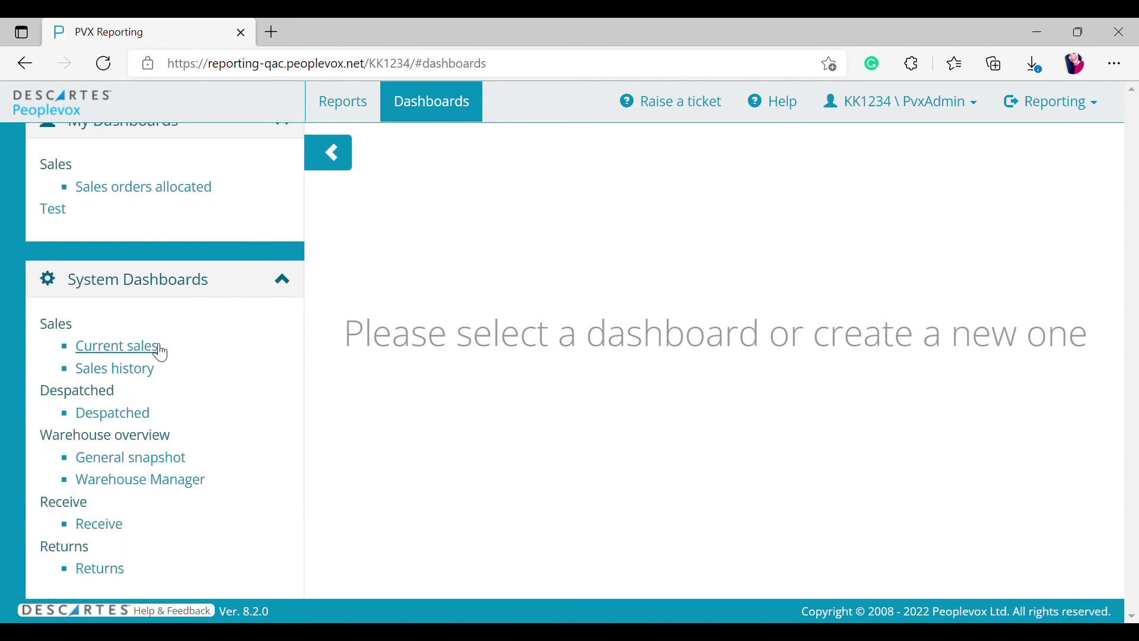
left_click(118, 346)
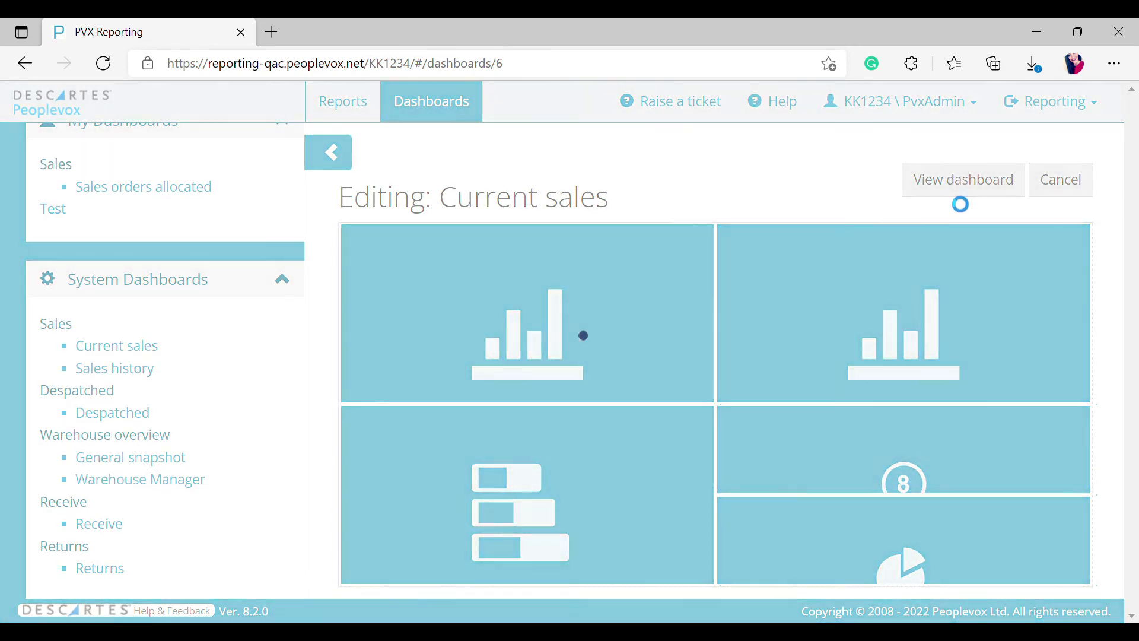
left_click(948, 191)
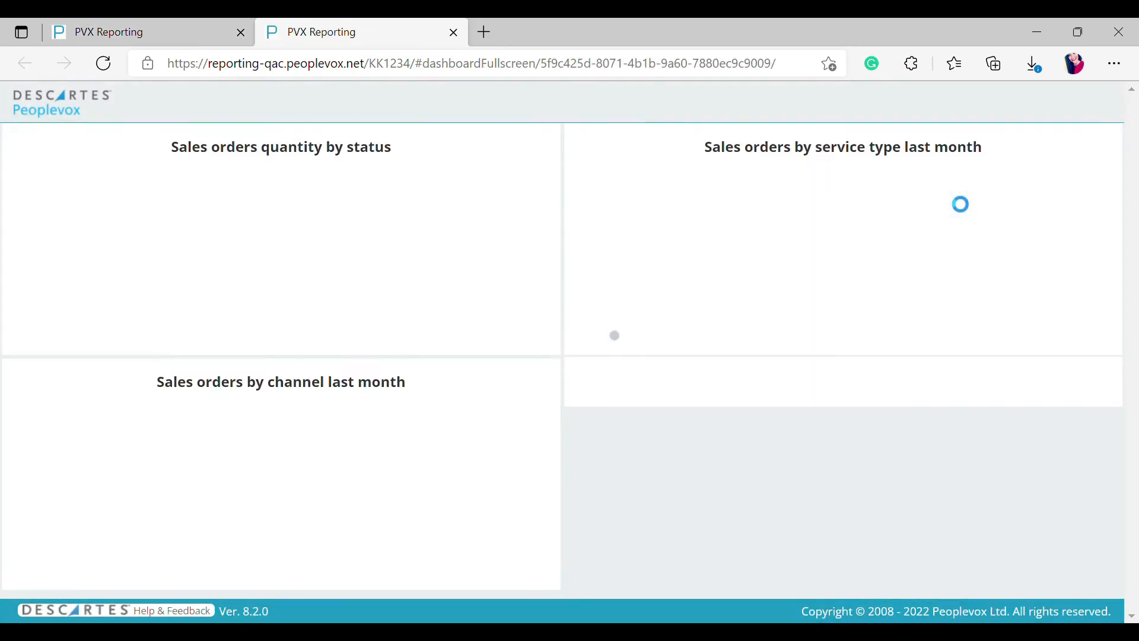